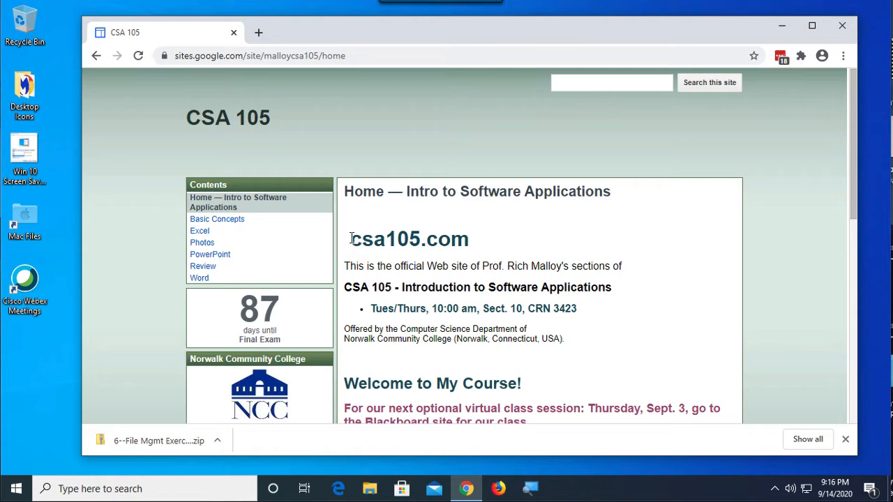
Download 6--File Mgmt Exercise Compressed from the course site's Basic Concepts page and show the zip file in its folder.
{"action": "left_click_drag", "start_coordinate": [350, 241], "coordinate": [473, 251]}
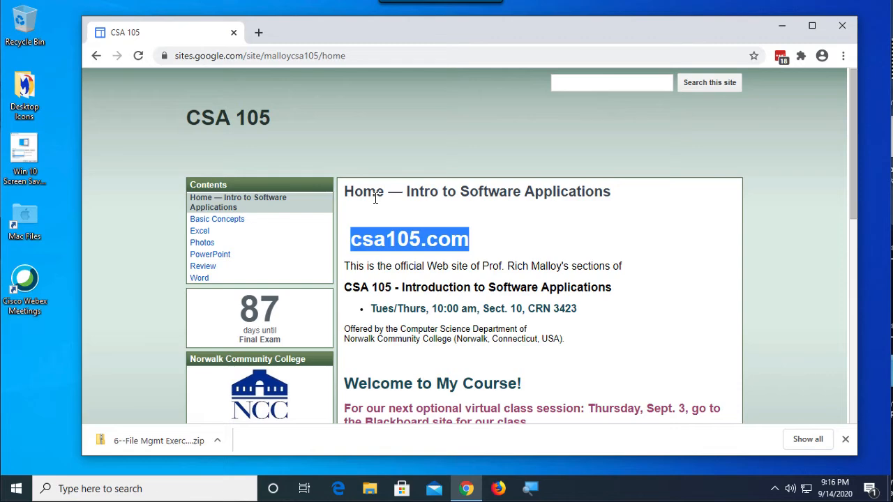
{"action": "left_click", "coordinate": [232, 222]}
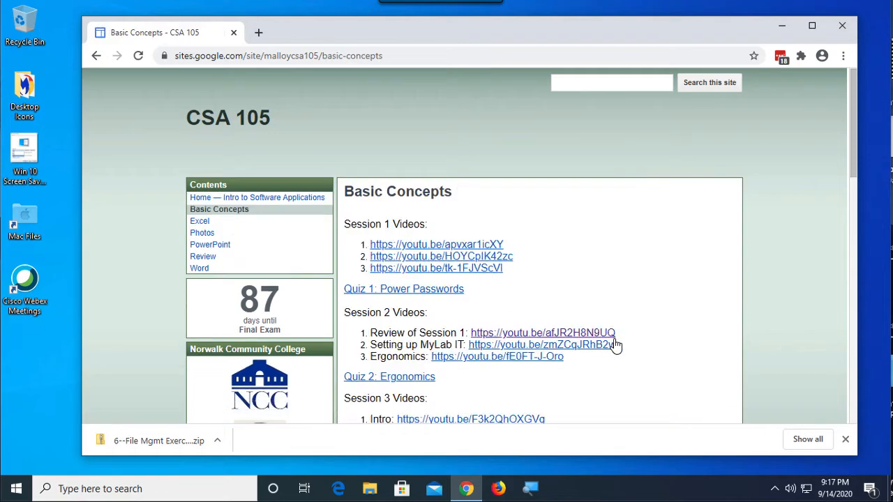
{"action": "scroll", "coordinate": [617, 344], "scroll_direction": "down", "scroll_amount": 4}
{"action": "scroll", "coordinate": [615, 343], "scroll_direction": "down", "scroll_amount": 7}
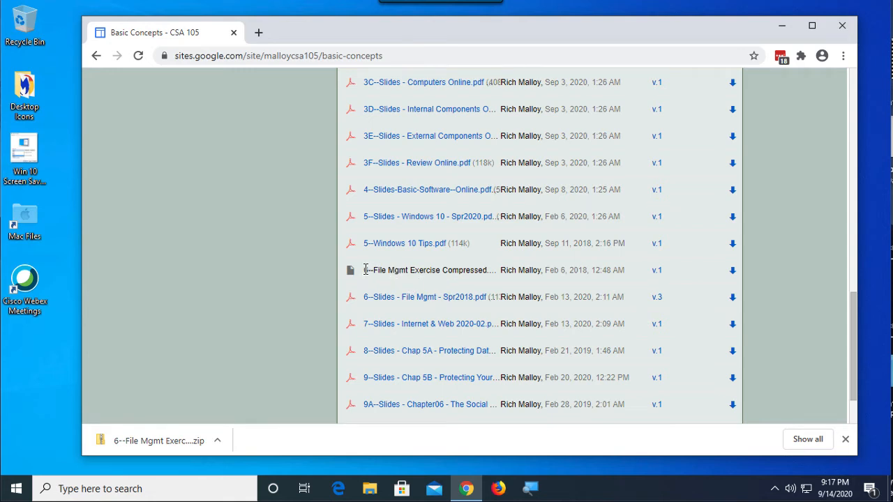
{"action": "left_click_drag", "start_coordinate": [364, 270], "coordinate": [493, 287]}
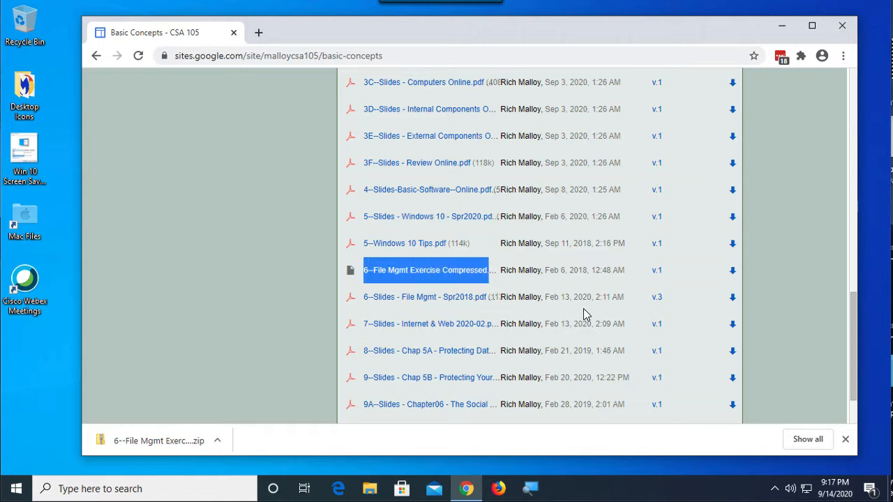
{"action": "left_click", "coordinate": [732, 273]}
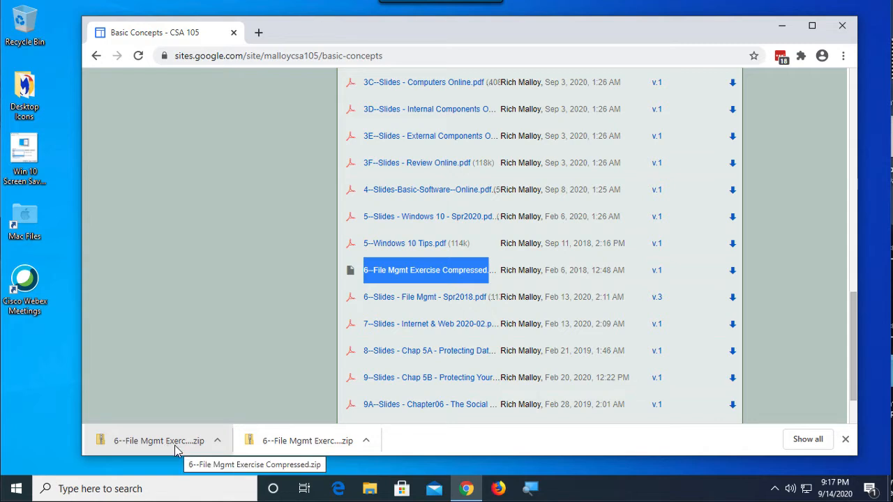
{"action": "left_click", "coordinate": [217, 442]}
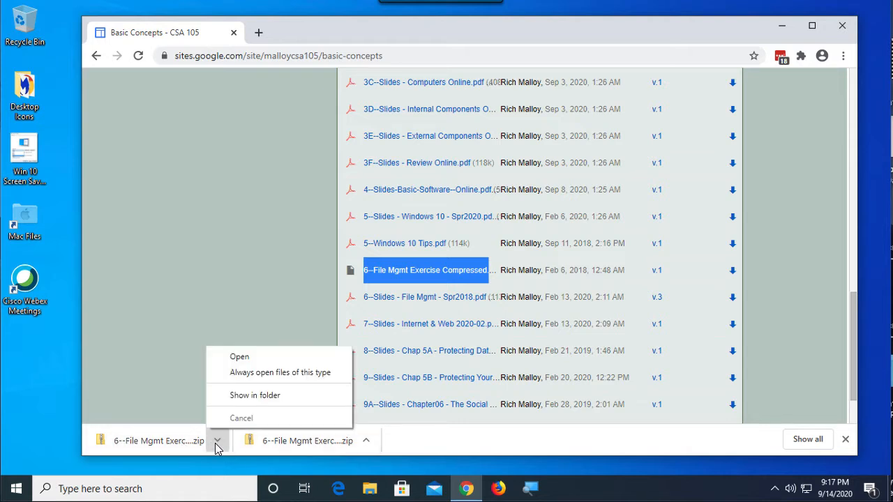
{"action": "left_click", "coordinate": [240, 396]}
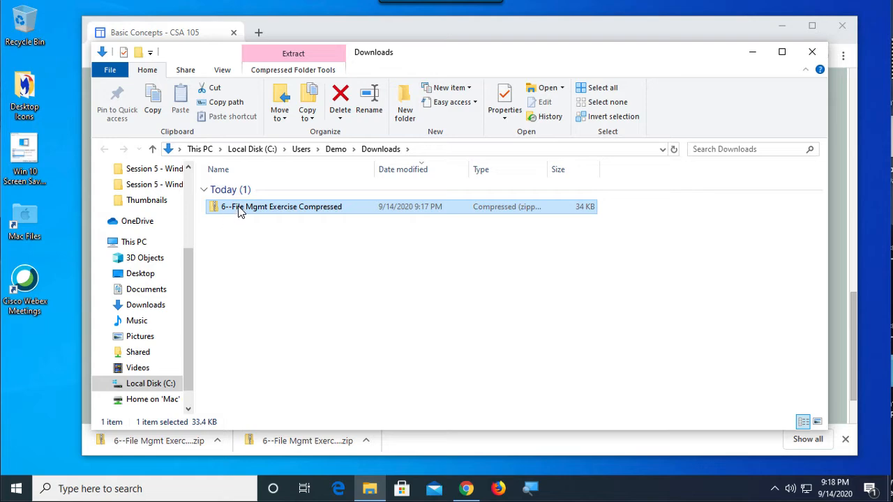
Preview the Downloads folder with extra large icons and return it to the Details layout.
{"action": "left_click", "coordinate": [223, 71]}
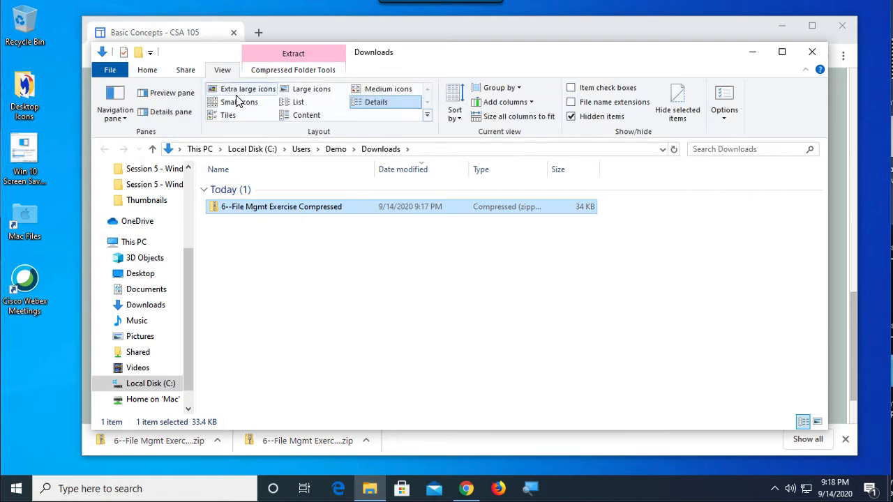
{"action": "left_click", "coordinate": [236, 92]}
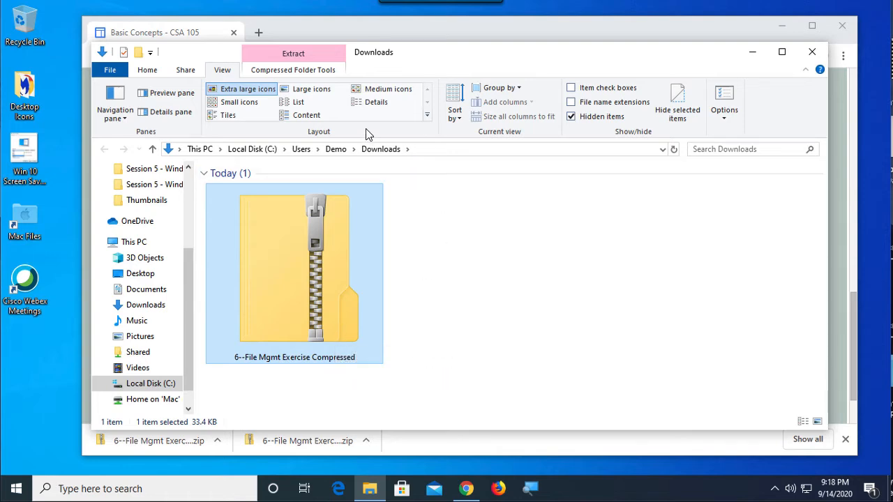
{"action": "left_click", "coordinate": [357, 109]}
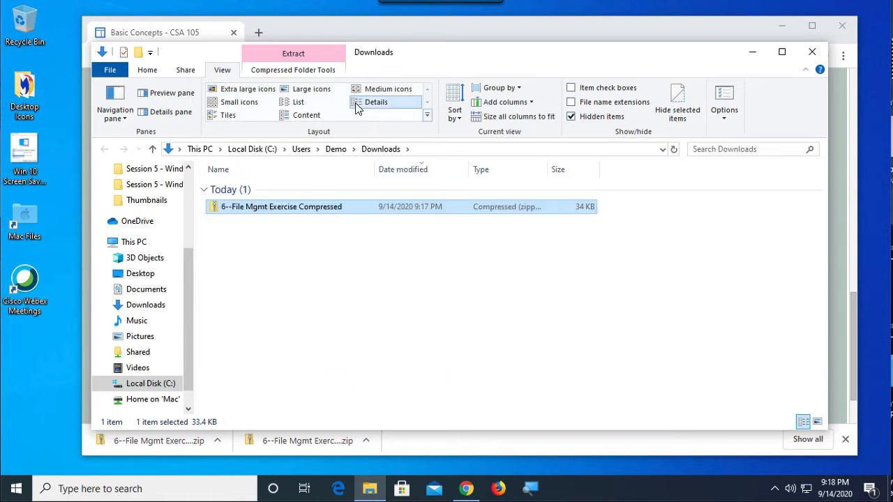
Extract 6--File Mgmt Exercise Compressed into the Documents folder, leaving Show extracted files when complete turned off.
{"action": "double_click", "coordinate": [249, 209]}
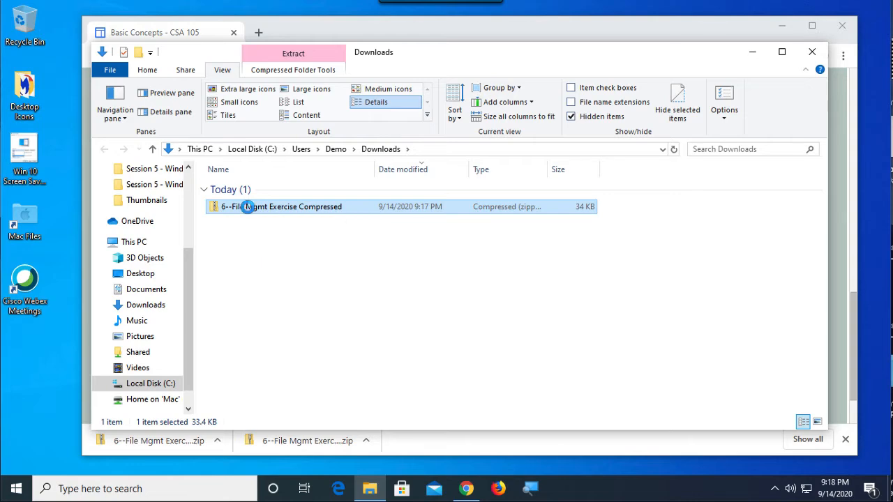
{"action": "right_click", "coordinate": [247, 208]}
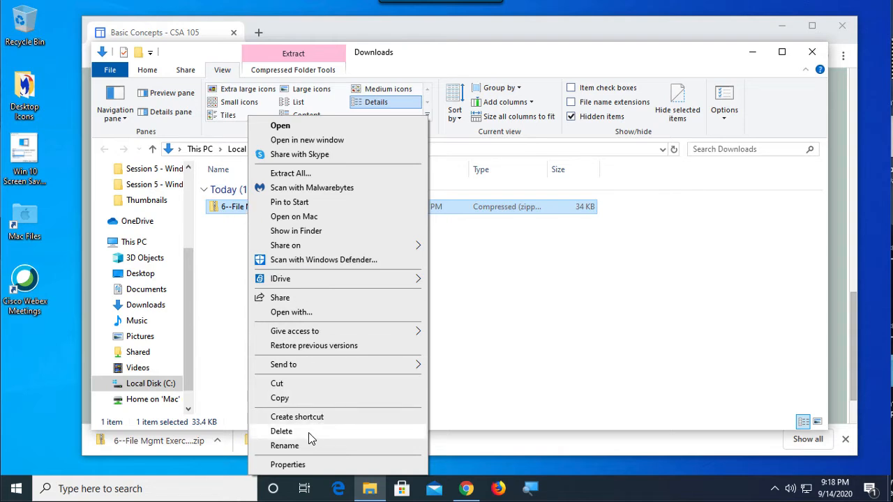
{"action": "left_click", "coordinate": [290, 174]}
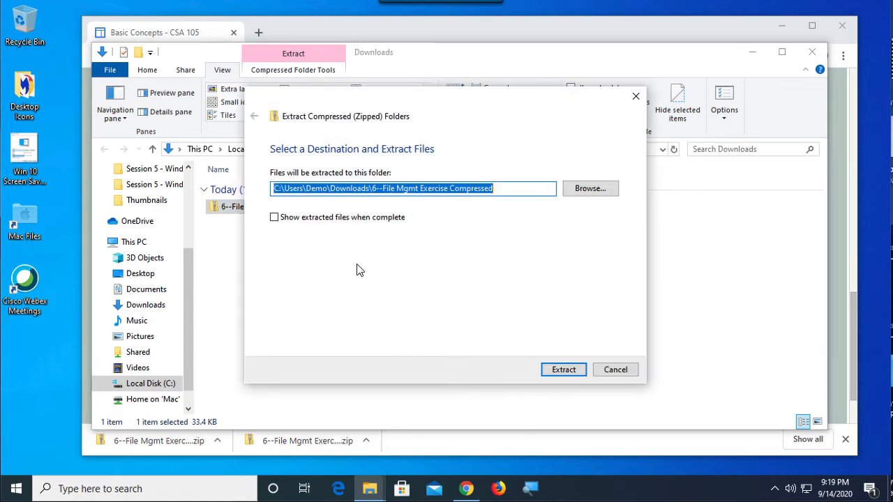
{"action": "left_click", "coordinate": [275, 218]}
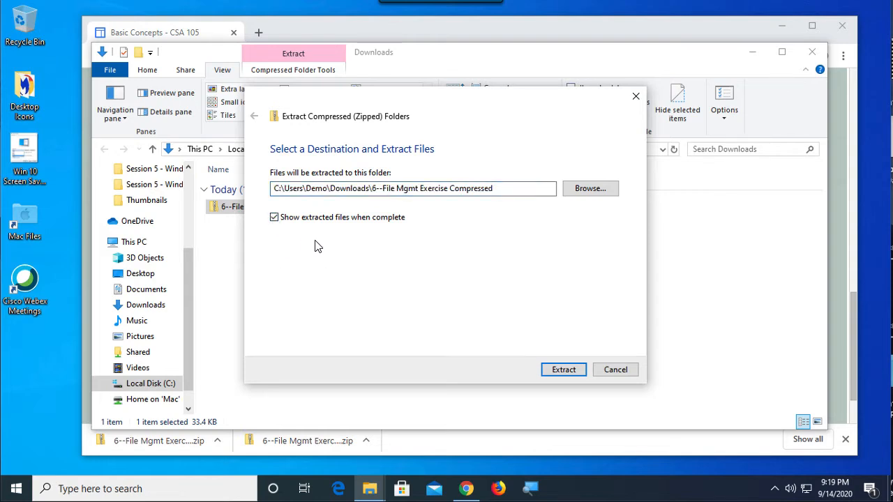
{"action": "left_click", "coordinate": [275, 218]}
{"action": "left_click", "coordinate": [577, 191]}
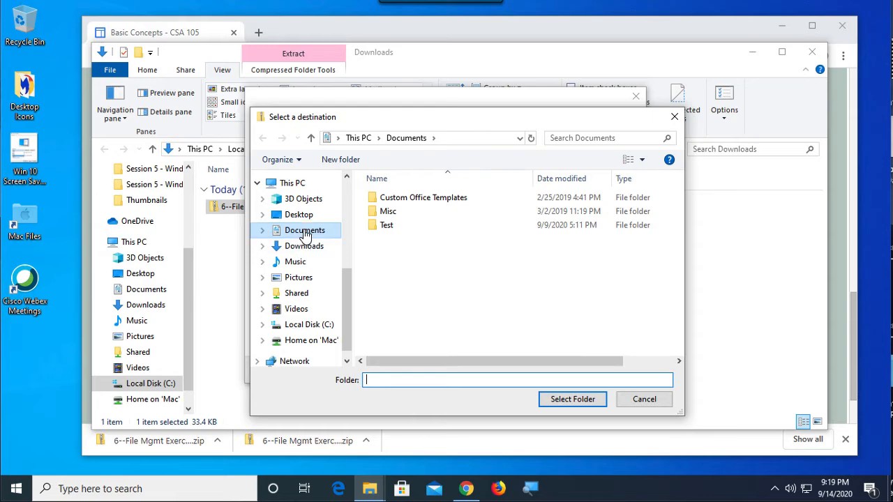
{"action": "left_click", "coordinate": [305, 235]}
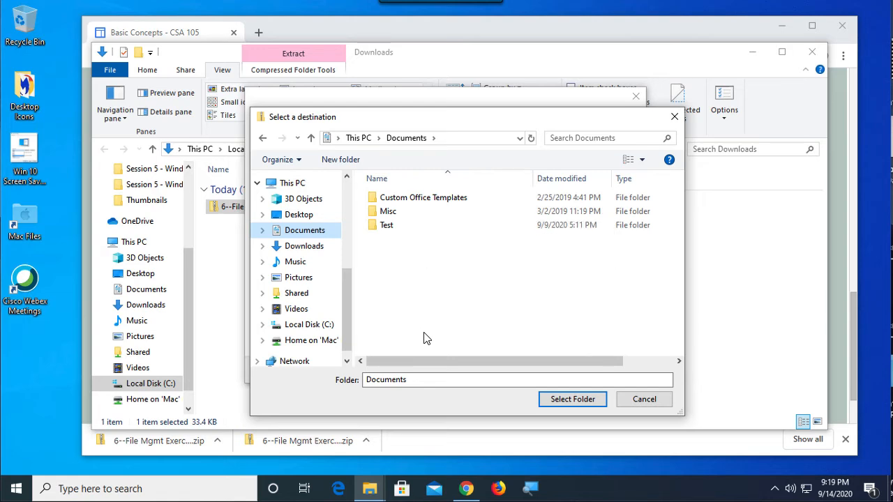
{"action": "left_click", "coordinate": [564, 401]}
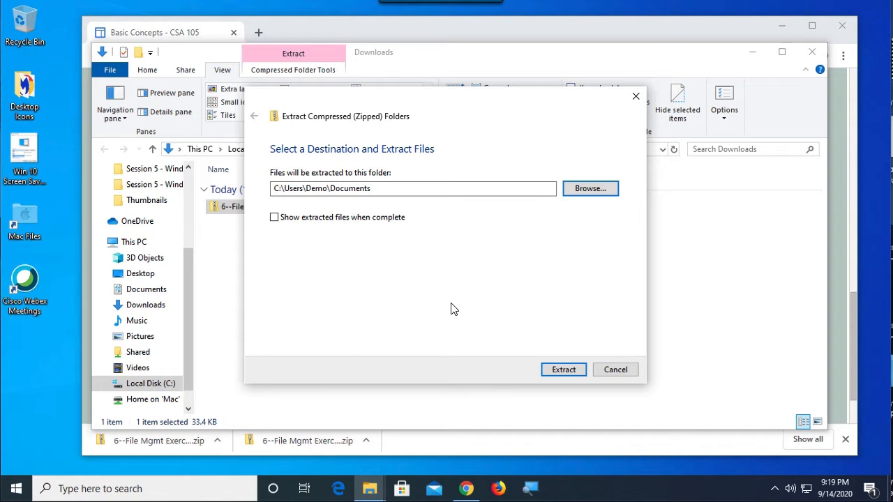
{"action": "left_click", "coordinate": [562, 370]}
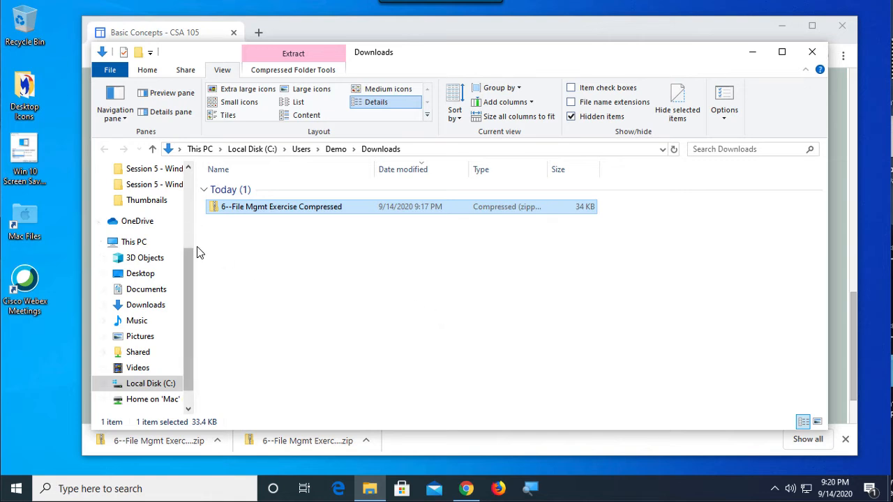
Open the extracted File Mgmt Exercise folder inside Documents.
{"action": "left_click_drag", "start_coordinate": [189, 274], "coordinate": [191, 213]}
{"action": "left_click", "coordinate": [146, 201]}
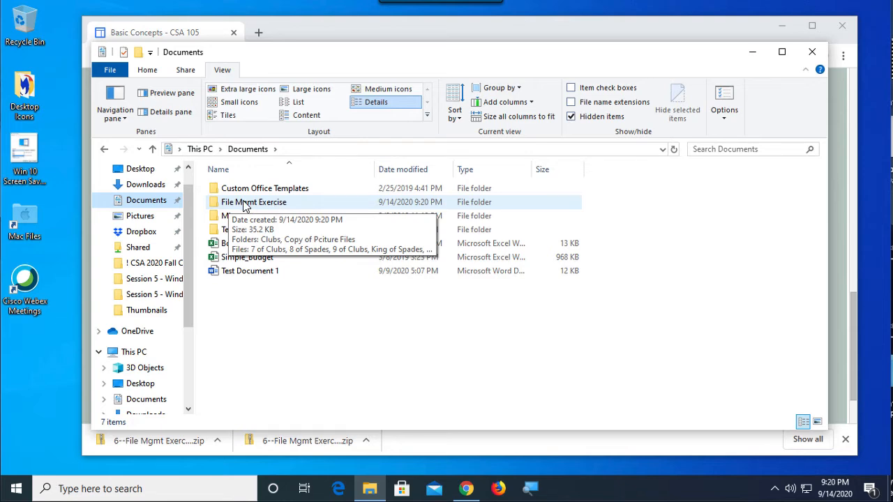
{"action": "double_click", "coordinate": [243, 202]}
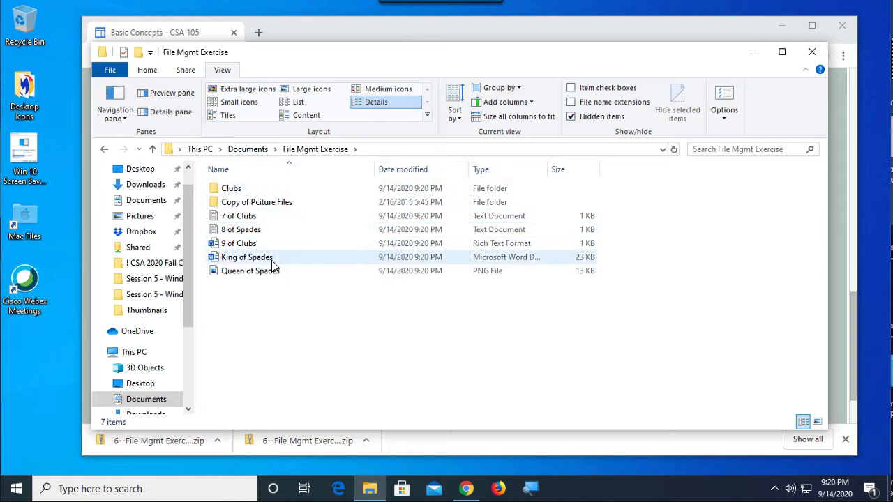
Practise going back to Documents from the File Mgmt Exercise folder in different ways, reopening the folder each time.
{"action": "left_click", "coordinate": [152, 149]}
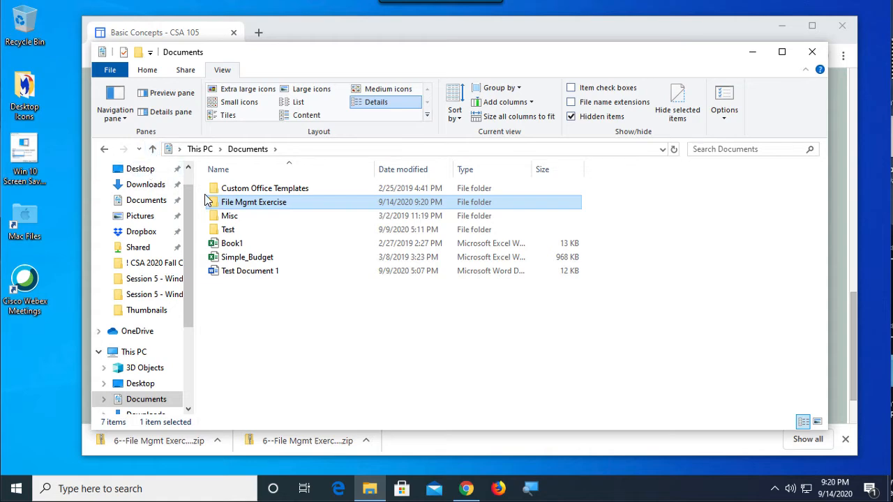
{"action": "double_click", "coordinate": [253, 207]}
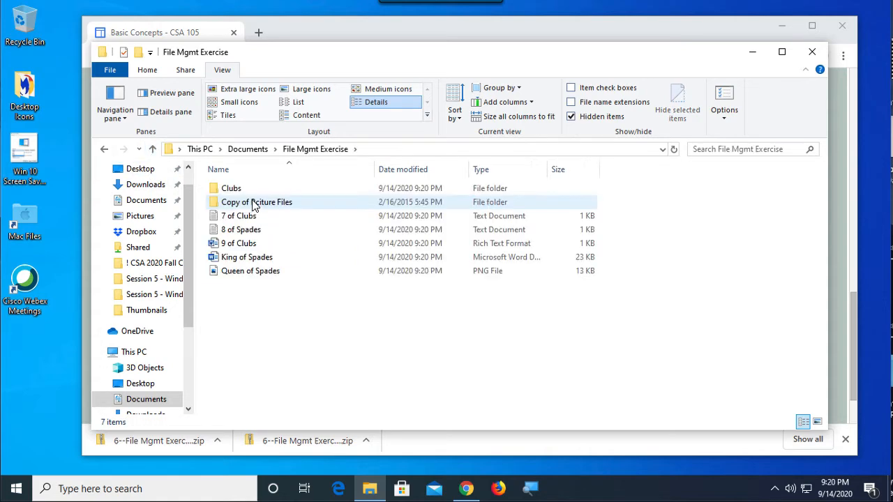
{"action": "left_click", "coordinate": [247, 150]}
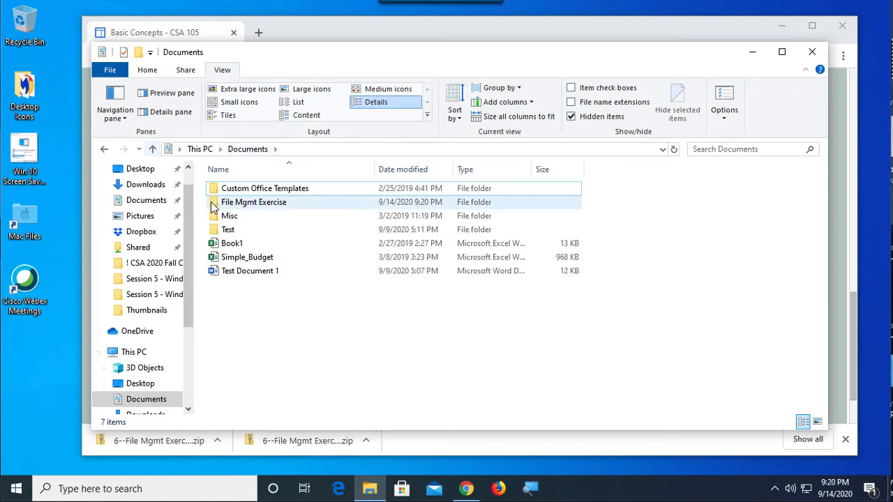
{"action": "left_click", "coordinate": [246, 204]}
{"action": "double_click", "coordinate": [247, 204]}
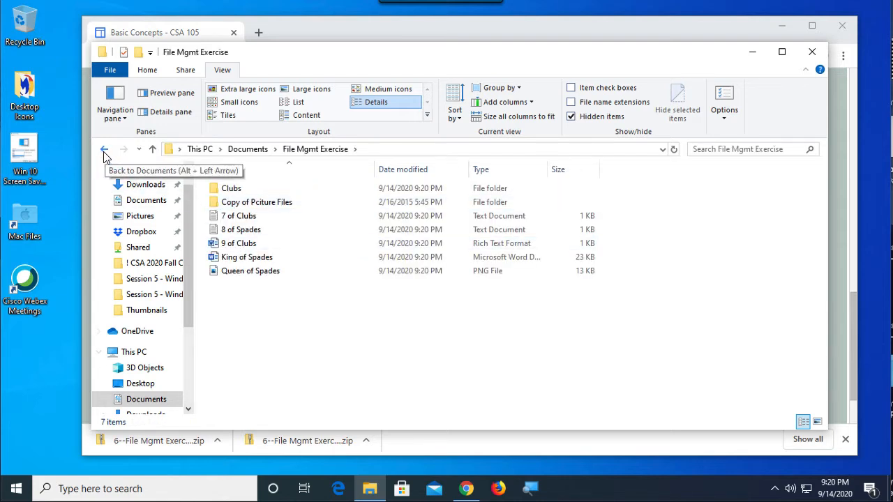
{"action": "left_click", "coordinate": [103, 151]}
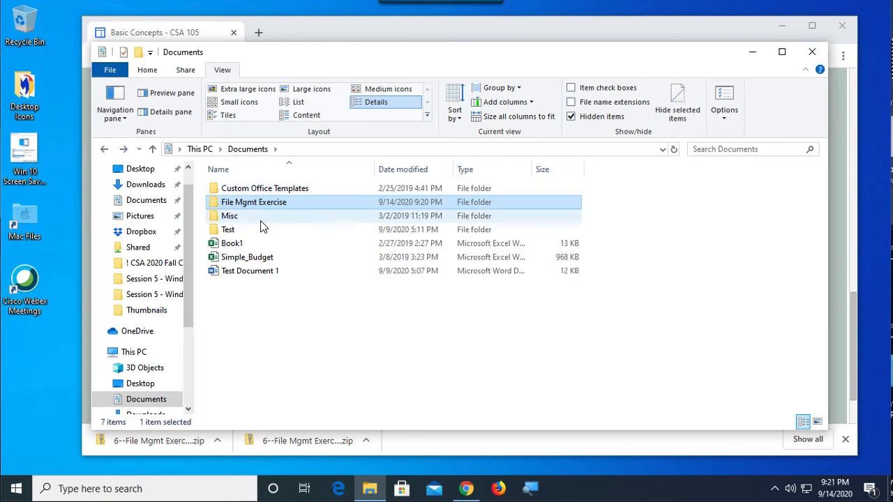
{"action": "double_click", "coordinate": [244, 209]}
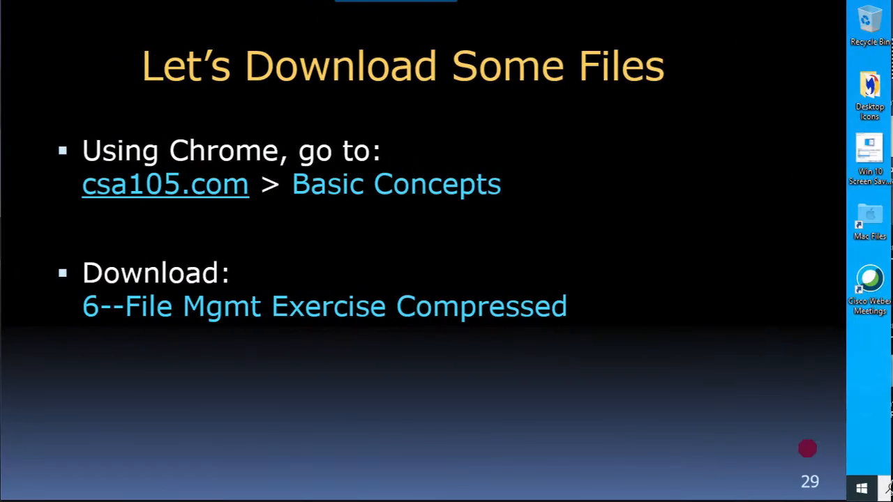
{"action": "key", "text": "Right"}
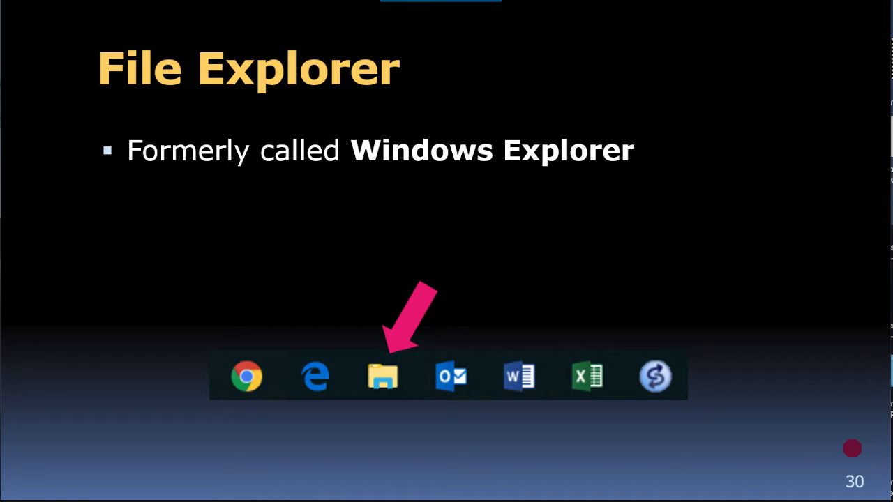
{"action": "key", "text": "Right"}
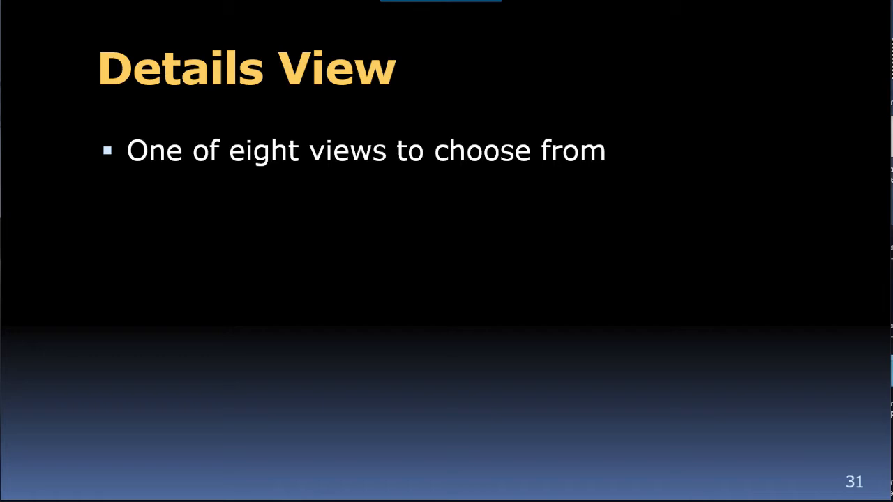
{"action": "key", "text": "Right"}
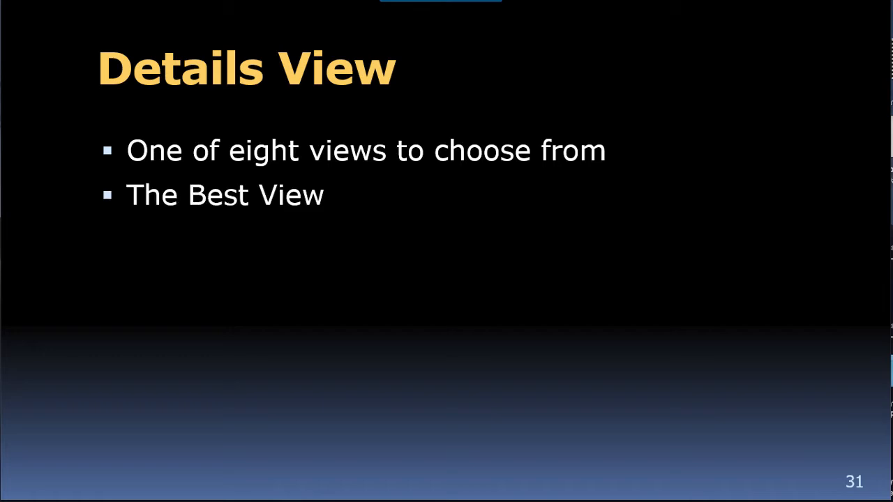
{"action": "key", "text": "Right"}
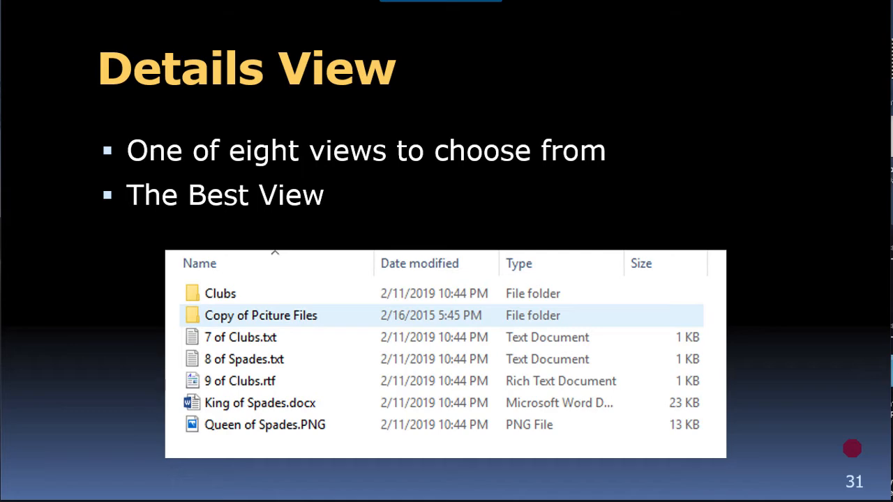
Switch back from the slides to the desktop and minimize the Chrome window, leaving the File Mgmt Exercise folder in front.
{"action": "key", "text": "alt+Tab"}
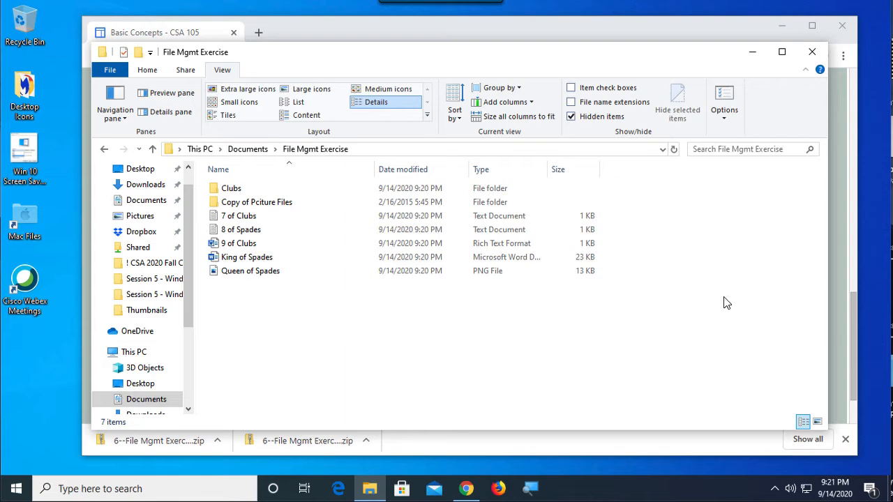
{"action": "left_click", "coordinate": [754, 29]}
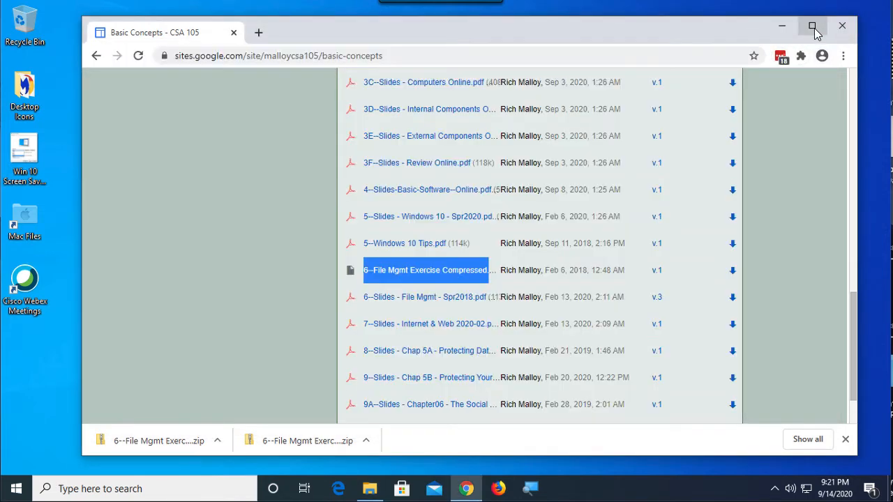
{"action": "left_click", "coordinate": [782, 26]}
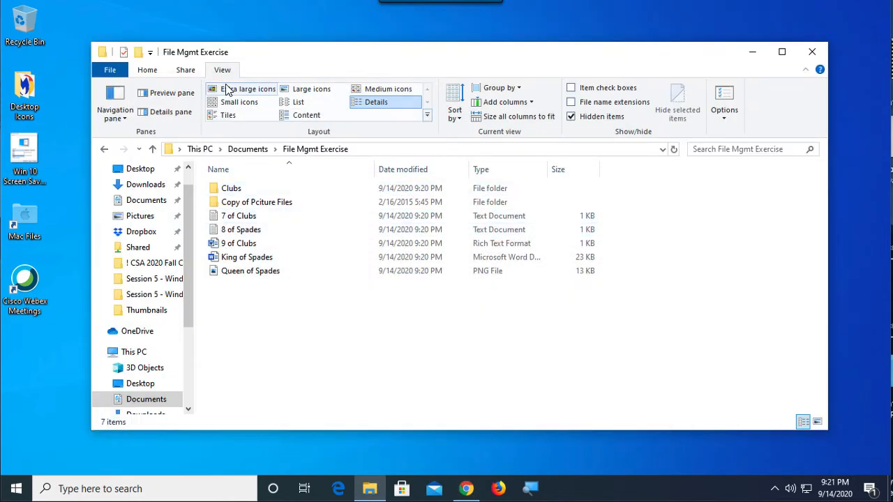
{"action": "left_click", "coordinate": [147, 71]}
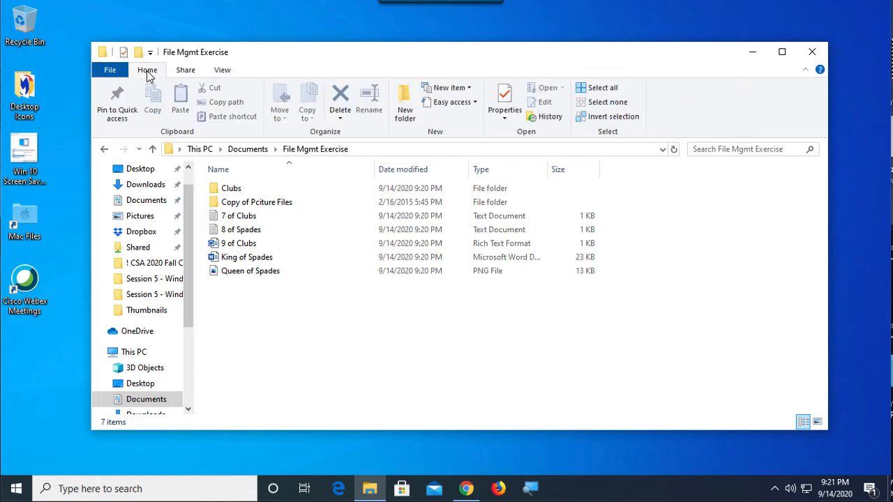
{"action": "left_click", "coordinate": [185, 70]}
{"action": "left_click", "coordinate": [219, 70]}
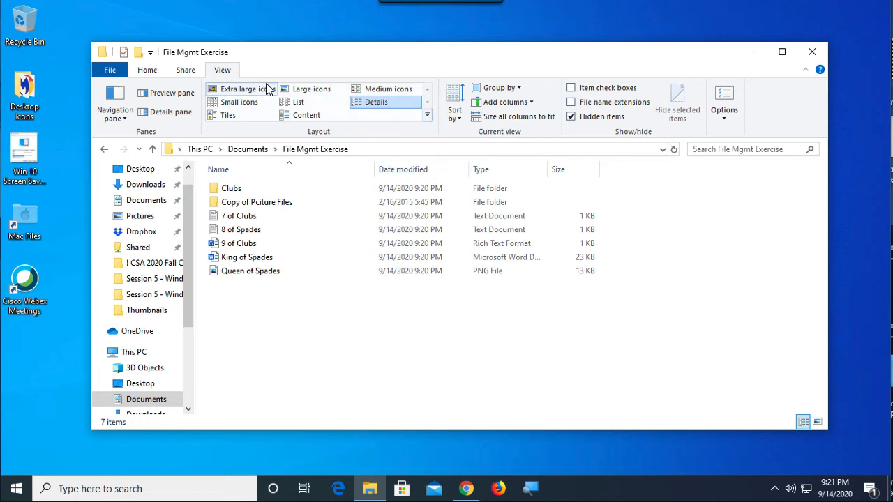
Minimize the File Explorer ribbon, restore it, and look over the Home commands before returning to the View commands.
{"action": "right_click", "coordinate": [222, 72]}
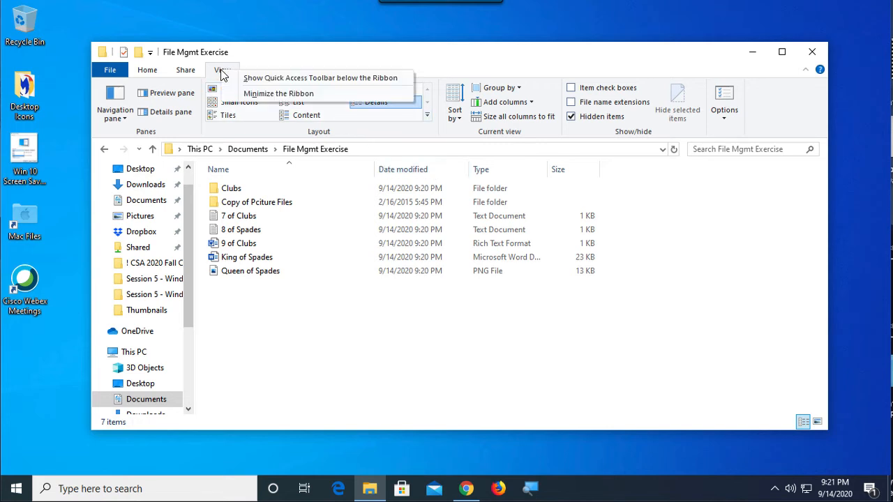
{"action": "left_click", "coordinate": [262, 96]}
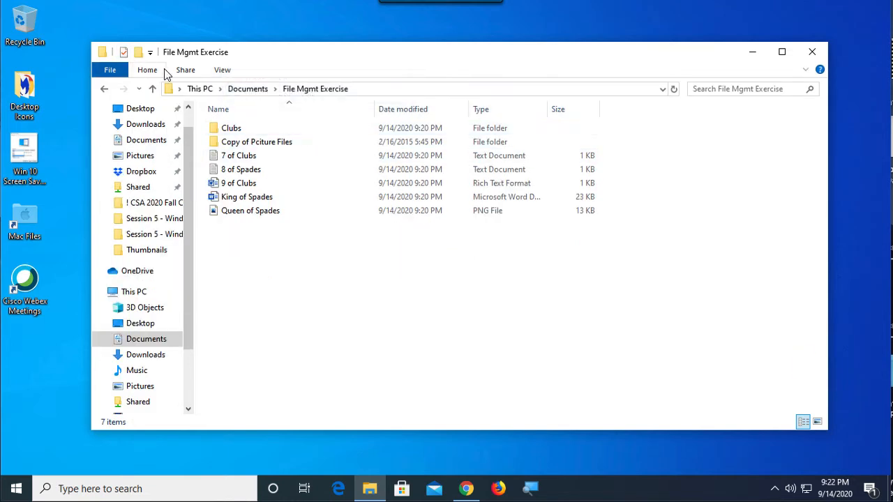
{"action": "right_click", "coordinate": [219, 73]}
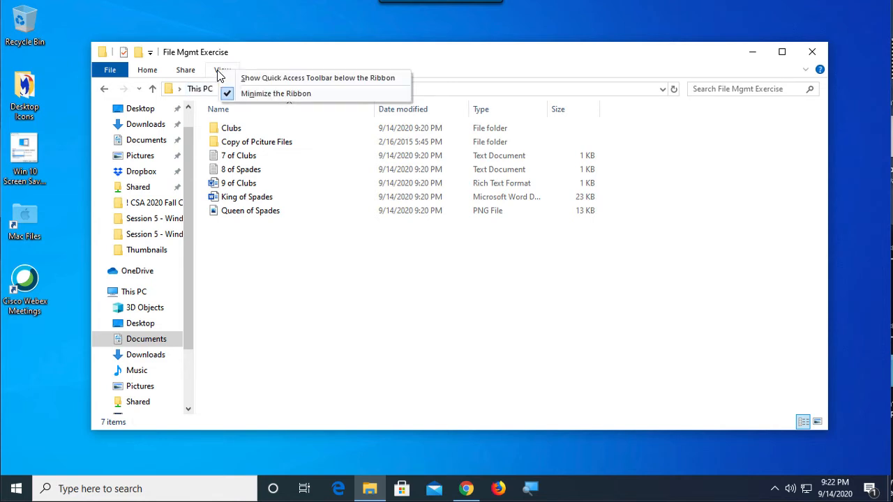
{"action": "left_click", "coordinate": [254, 97]}
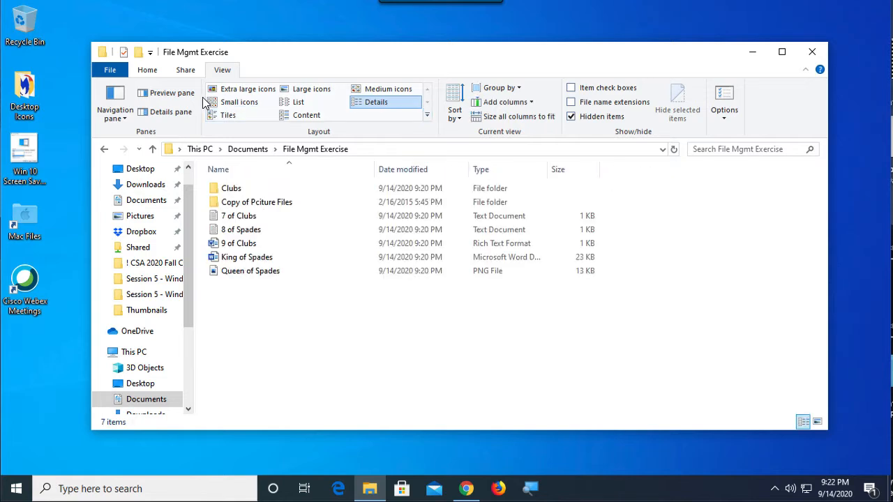
{"action": "left_click", "coordinate": [147, 72]}
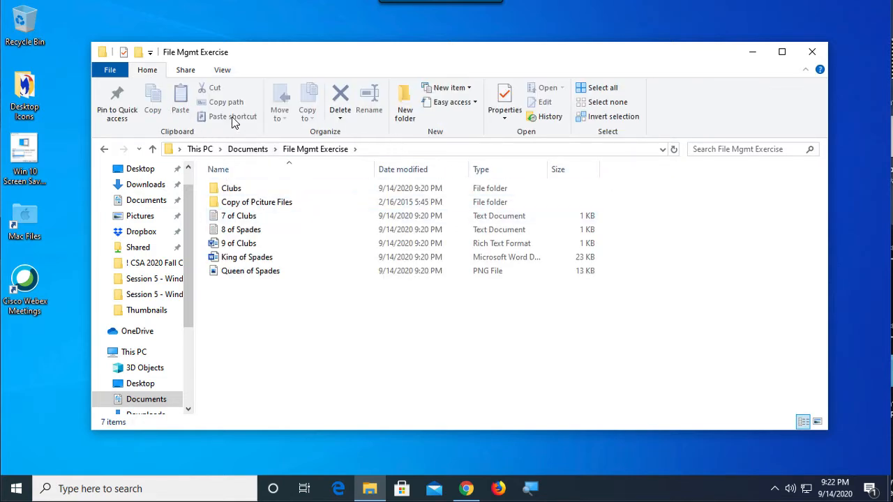
{"action": "left_click", "coordinate": [222, 71]}
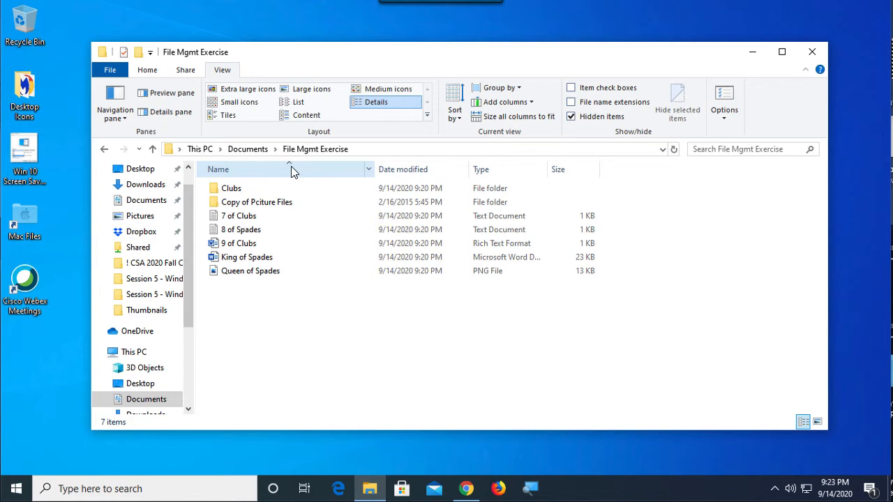
Try sorting the folder contents by name descending, date modified, type and size, finishing with name ascending.
{"action": "left_click", "coordinate": [223, 175]}
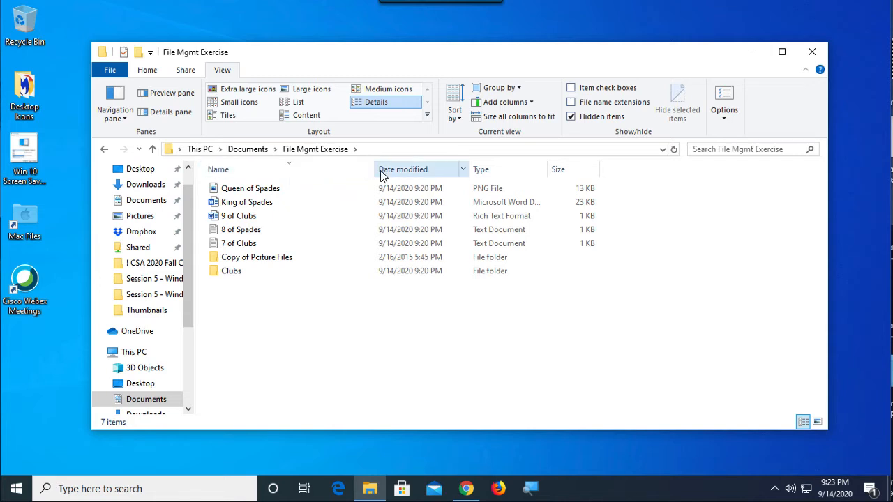
{"action": "left_click", "coordinate": [399, 173]}
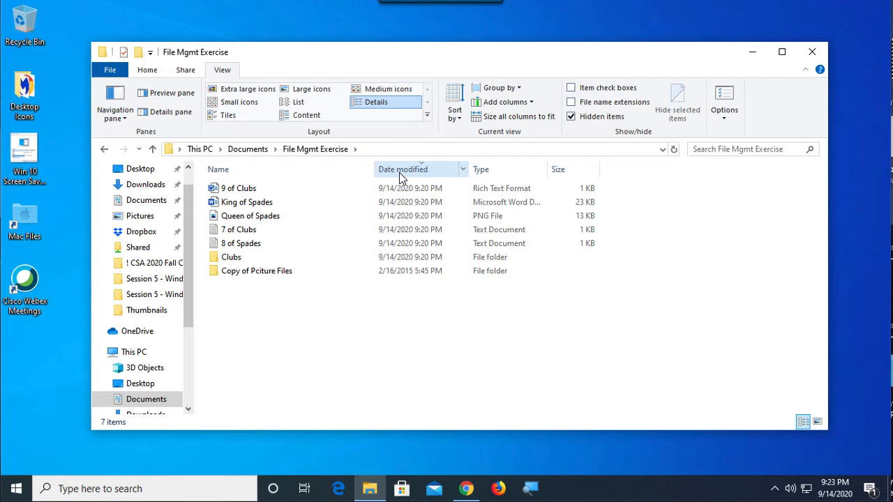
{"action": "left_click", "coordinate": [499, 169]}
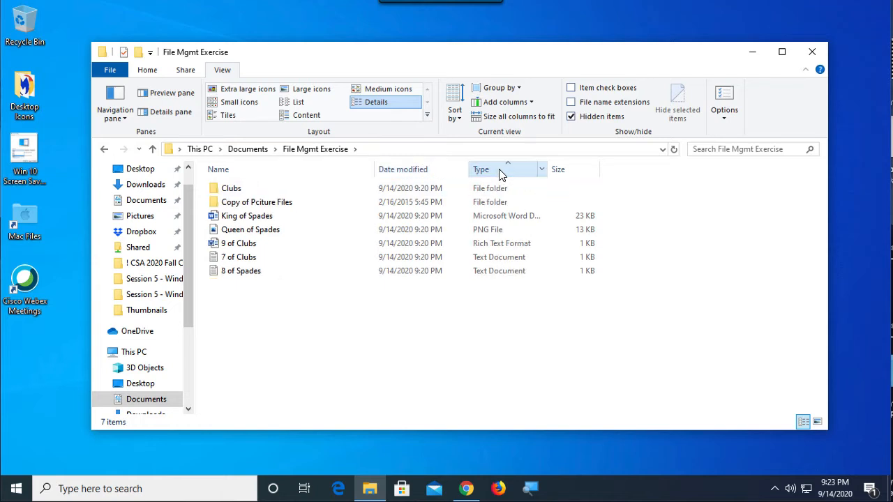
{"action": "left_click", "coordinate": [564, 174]}
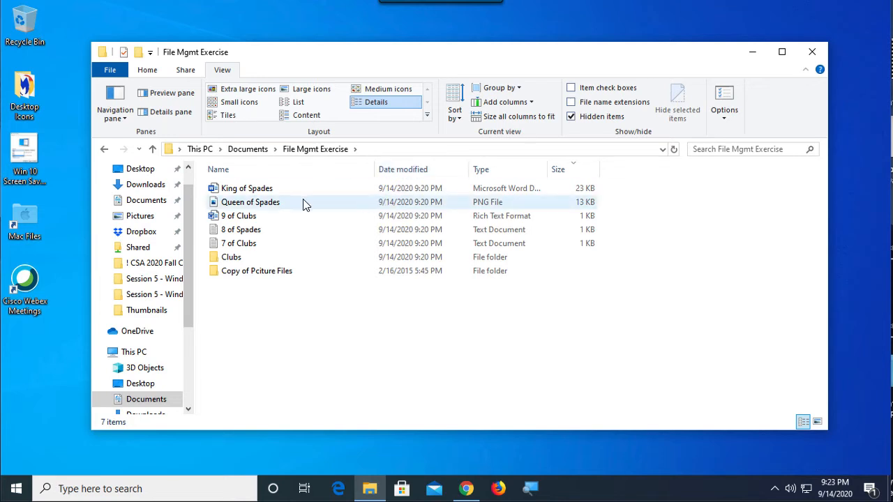
{"action": "left_click", "coordinate": [236, 175]}
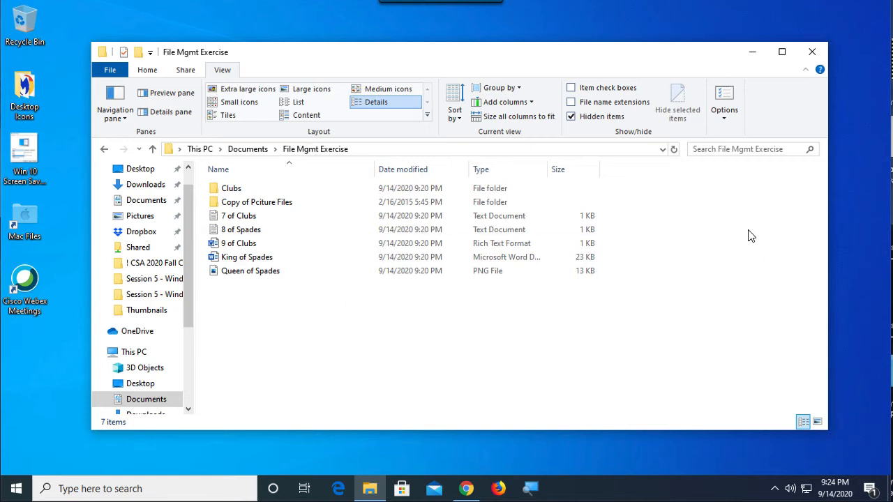
Group the folder contents by Type, and set the grouping back to (None).
{"action": "right_click", "coordinate": [728, 233]}
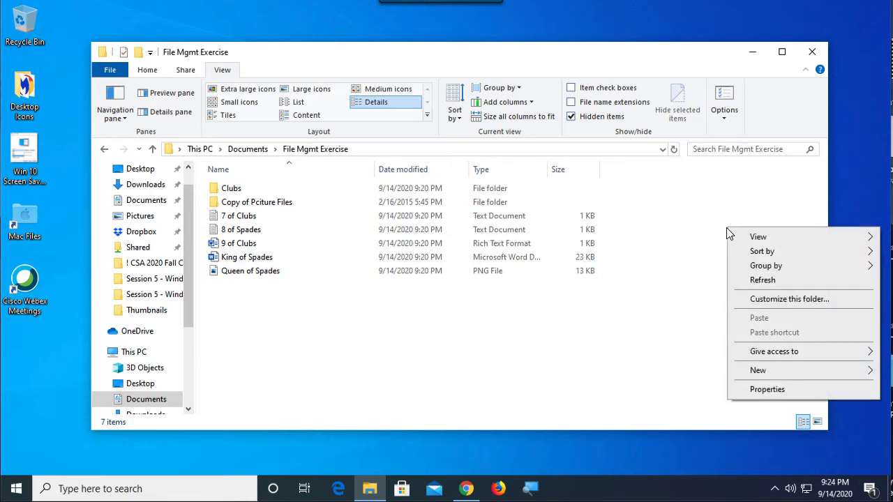
{"action": "mouse_move", "coordinate": [750, 269]}
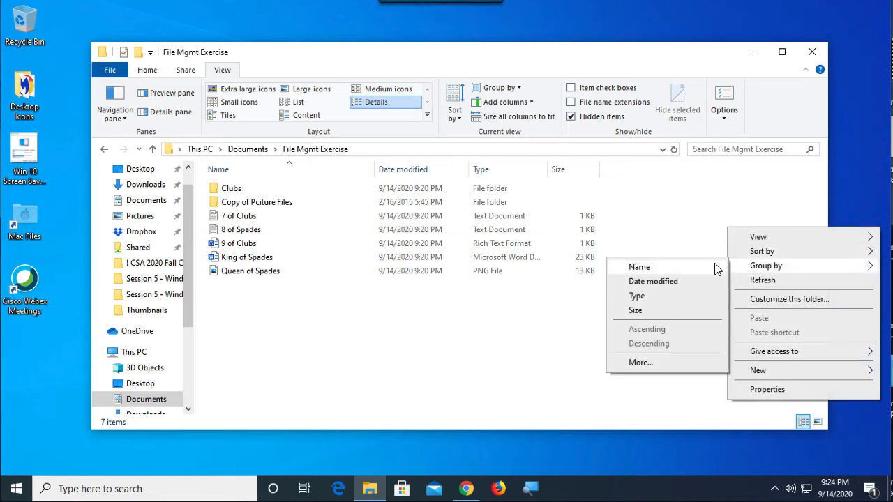
{"action": "left_click", "coordinate": [652, 305]}
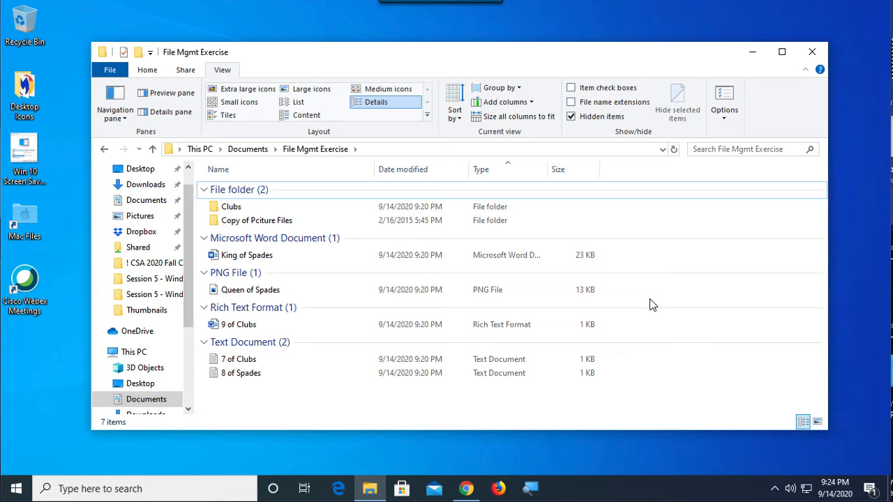
{"action": "right_click", "coordinate": [748, 255]}
{"action": "mouse_move", "coordinate": [765, 298]}
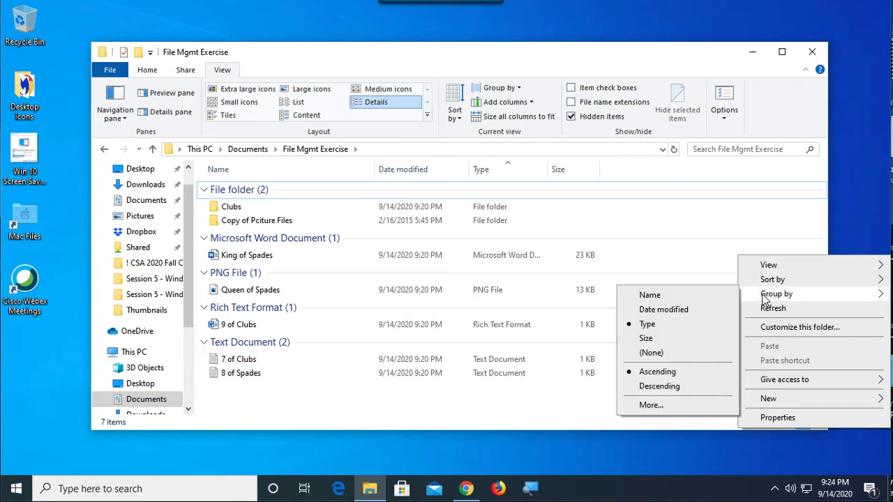
{"action": "left_click", "coordinate": [652, 353]}
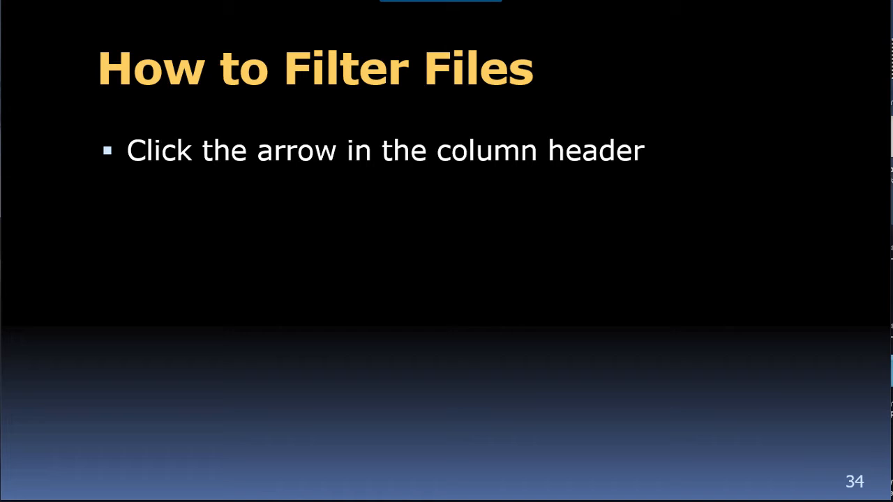
{"action": "key", "text": "Right"}
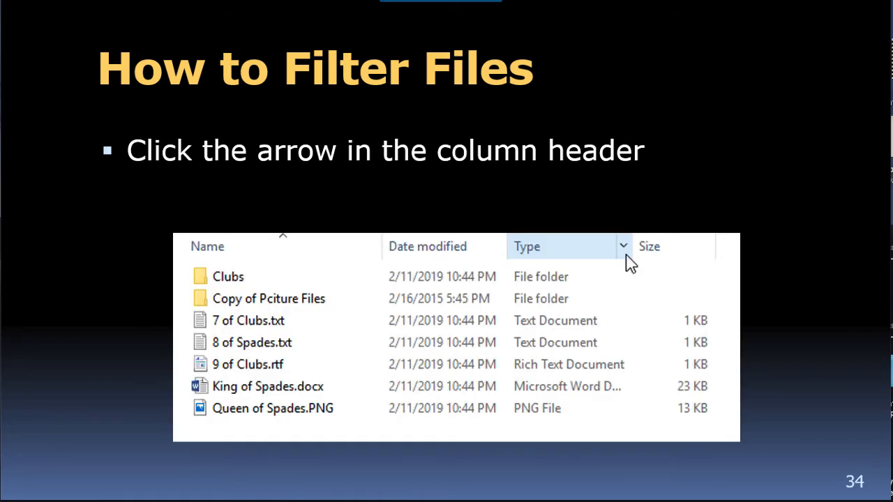
{"action": "key", "text": "Right"}
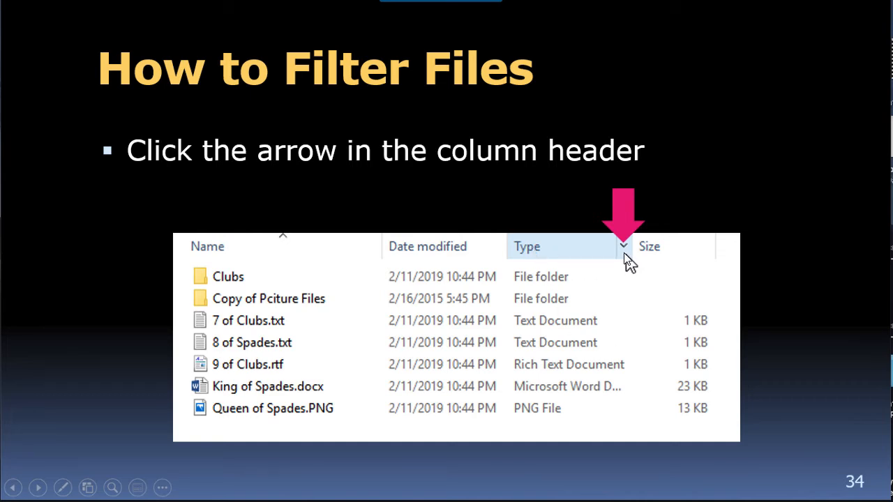
{"action": "key", "text": "Right"}
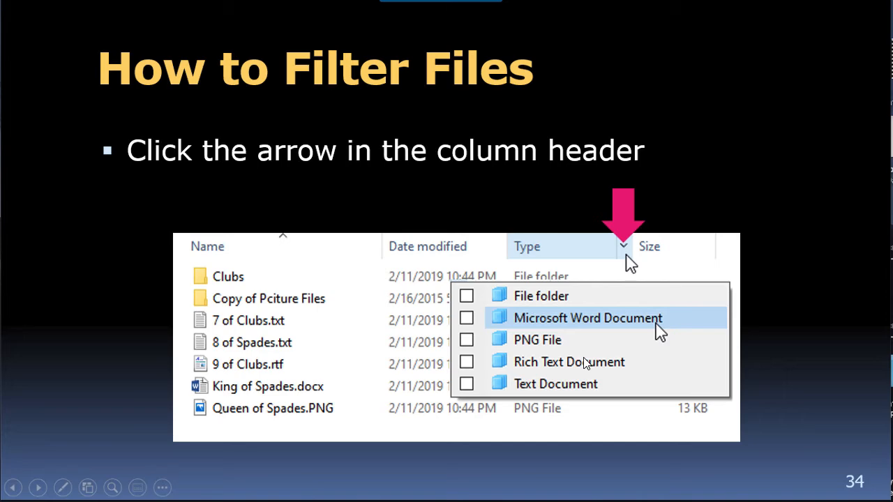
{"action": "key", "text": "Right"}
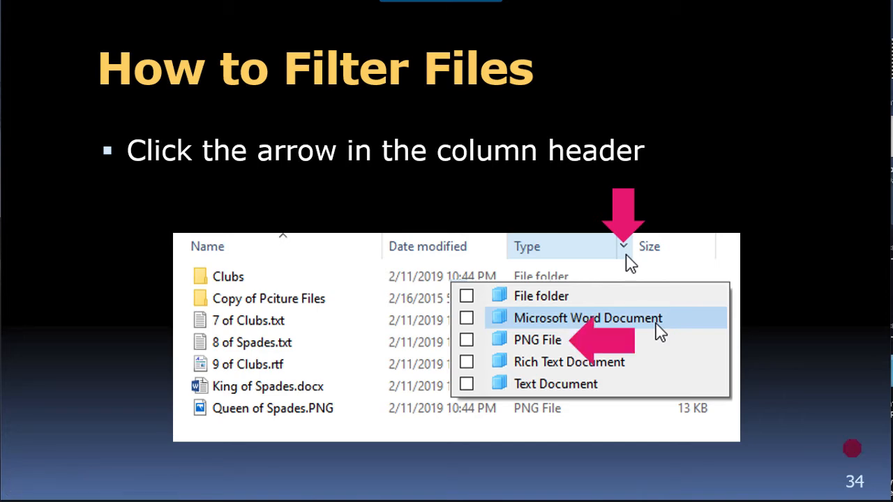
Switch from the slides back to the File Mgmt Exercise folder and sort its contents by name in ascending order.
{"action": "key", "text": "ctrl+Right"}
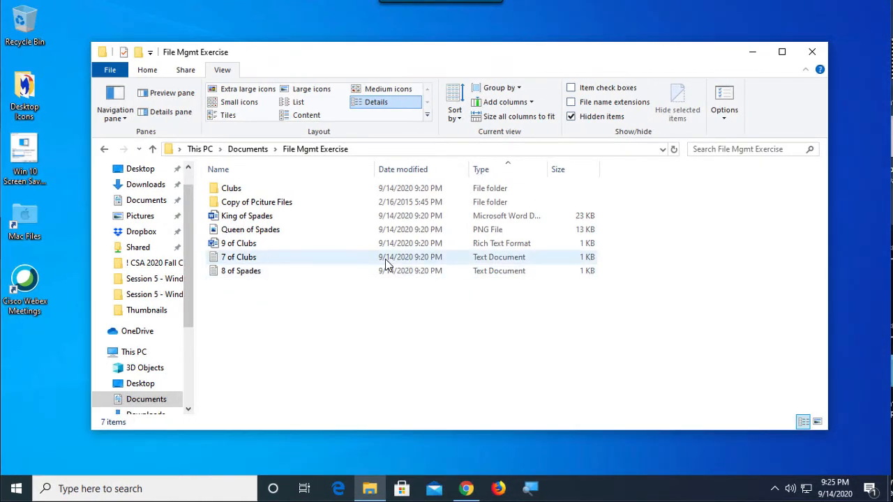
{"action": "left_click", "coordinate": [256, 175]}
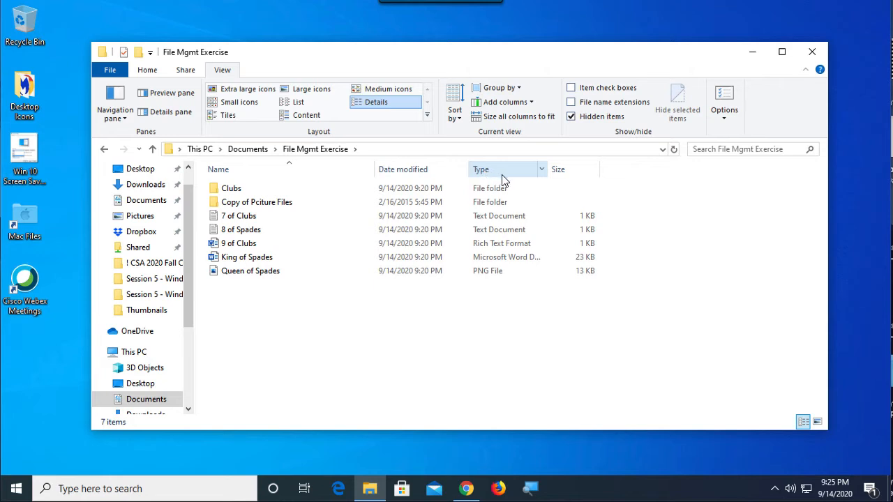
Filter the folder by type to show only Text Document files, and clear the filter again.
{"action": "left_click", "coordinate": [541, 170]}
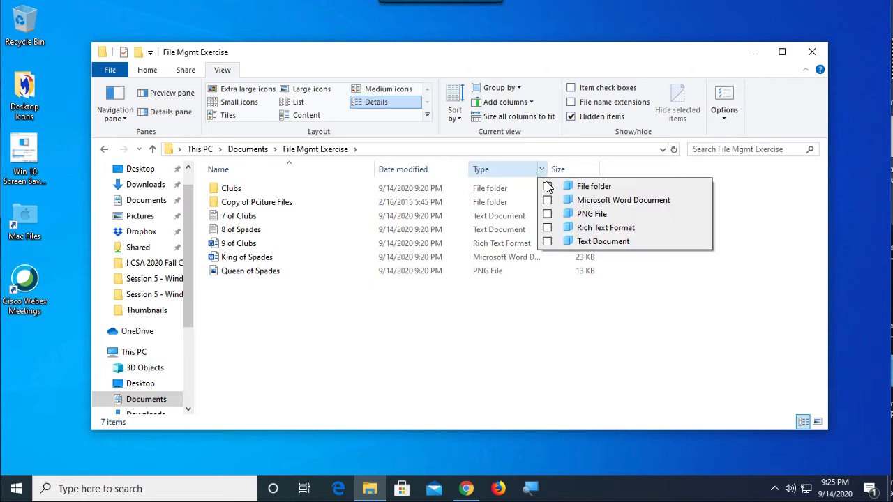
{"action": "left_click", "coordinate": [547, 242]}
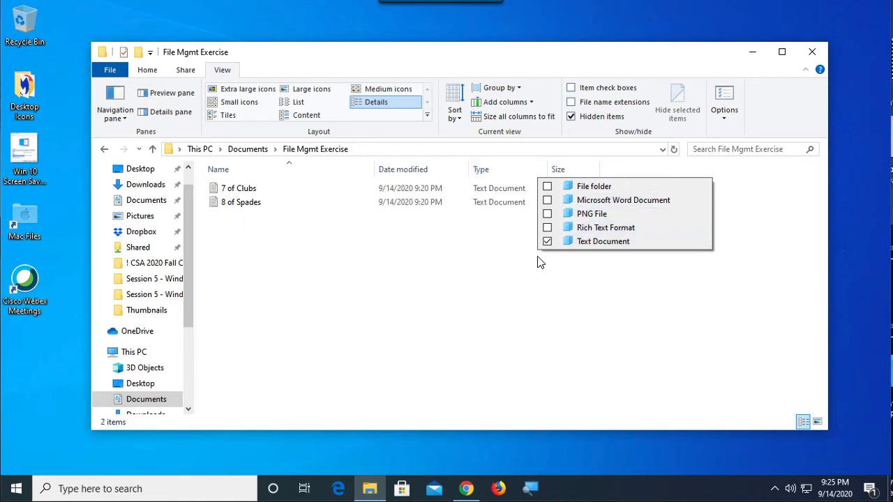
{"action": "left_click", "coordinate": [510, 322]}
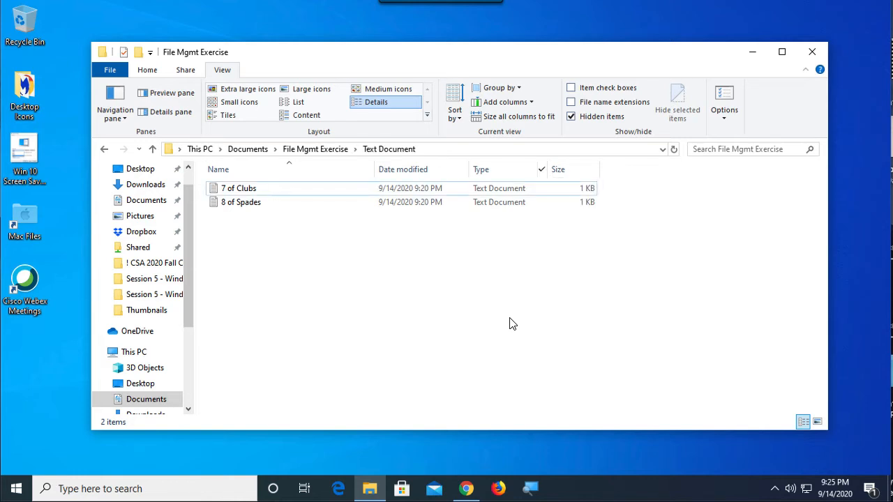
{"action": "left_click", "coordinate": [542, 171]}
{"action": "left_click", "coordinate": [548, 242]}
{"action": "left_click", "coordinate": [547, 242]}
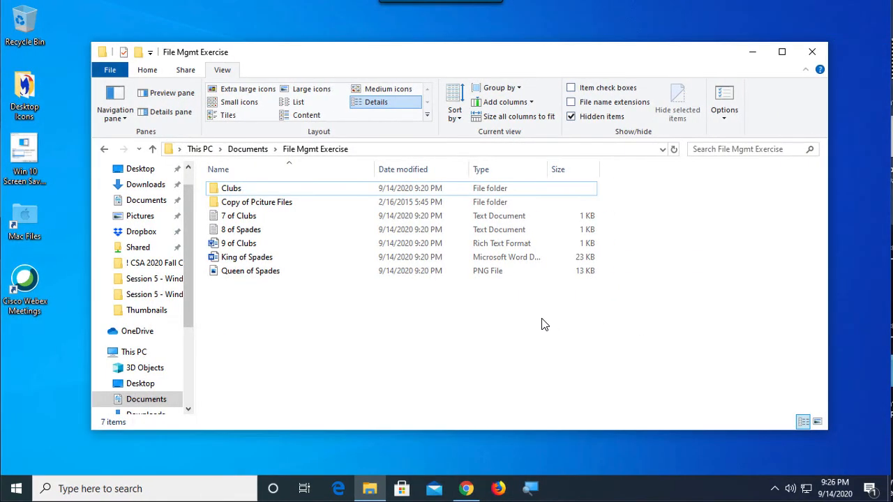
{"action": "right_click", "coordinate": [263, 204]}
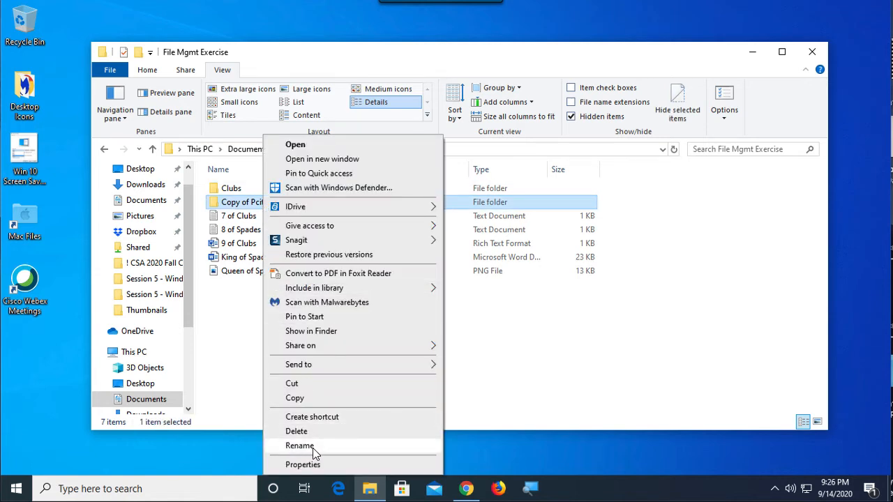
{"action": "left_click", "coordinate": [252, 377]}
{"action": "left_click", "coordinate": [253, 374]}
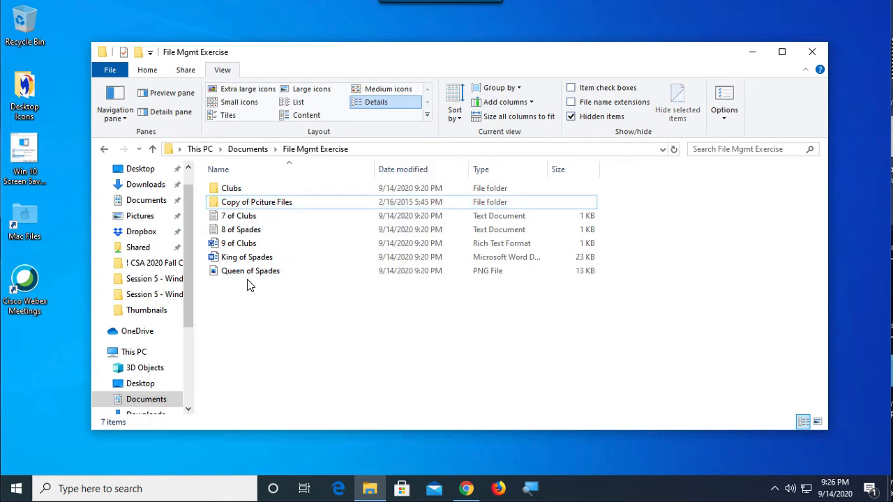
Correct the misspelled folder name Copy of Pciture Files to Copy of Picture Files.
{"action": "left_click", "coordinate": [260, 208]}
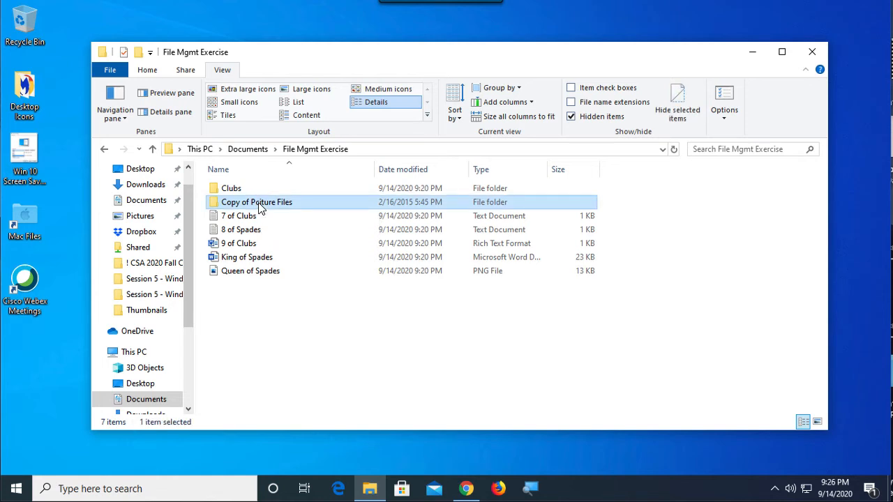
{"action": "left_click", "coordinate": [259, 202]}
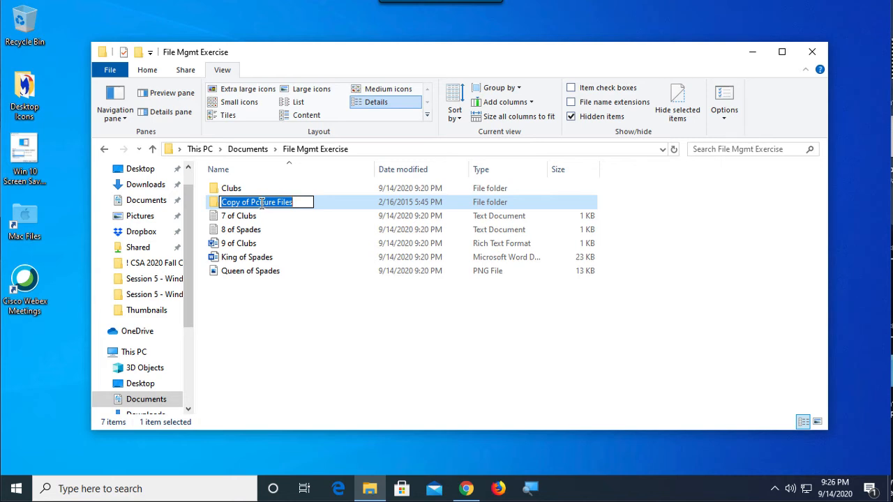
{"action": "left_click", "coordinate": [261, 202]}
{"action": "key", "text": "Delete"}
{"action": "key", "text": "BackSpace"}
{"action": "type", "text": "ic"}
{"action": "key", "text": "Return"}
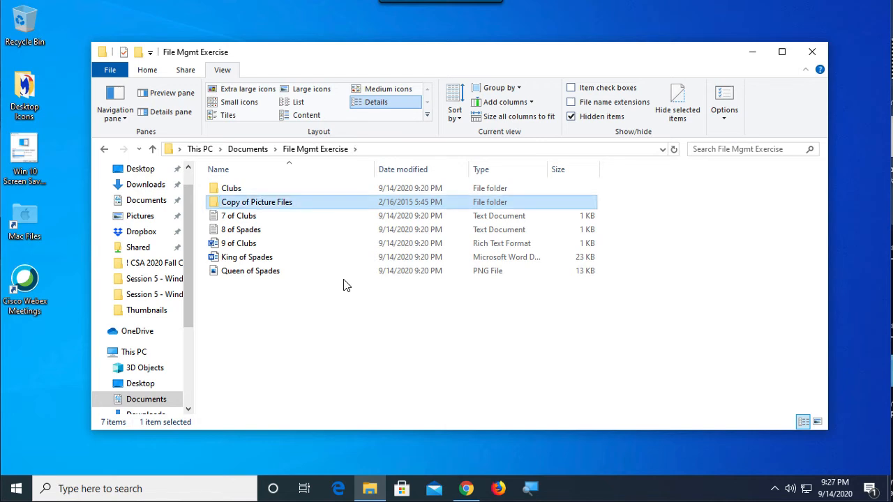
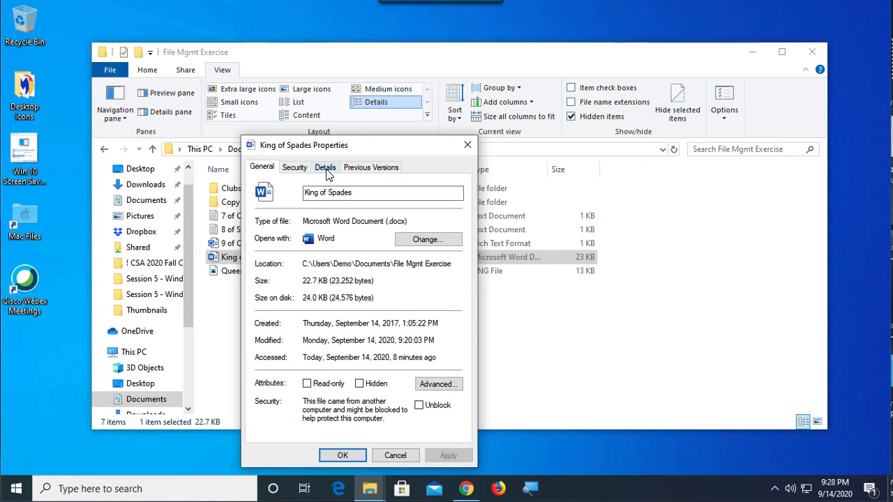
Add the tag Word File in the detail properties of the King of Spades document and save the change.
{"action": "left_click", "coordinate": [327, 170]}
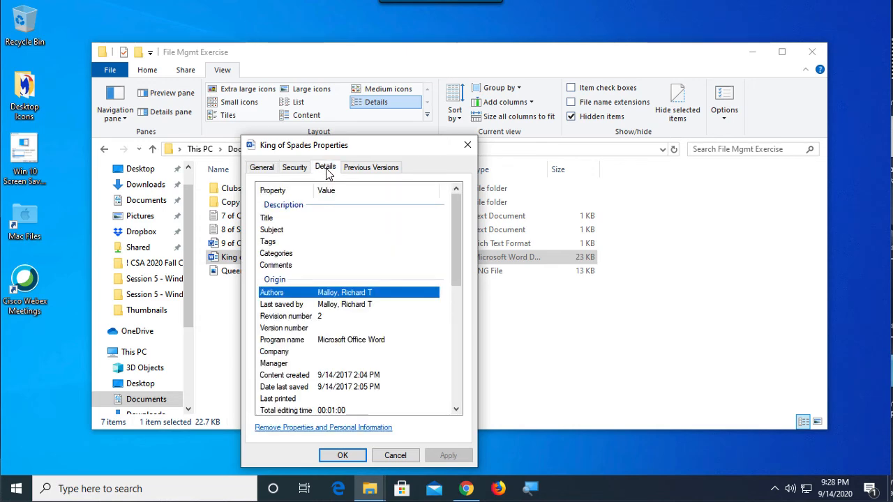
{"action": "left_click", "coordinate": [270, 243]}
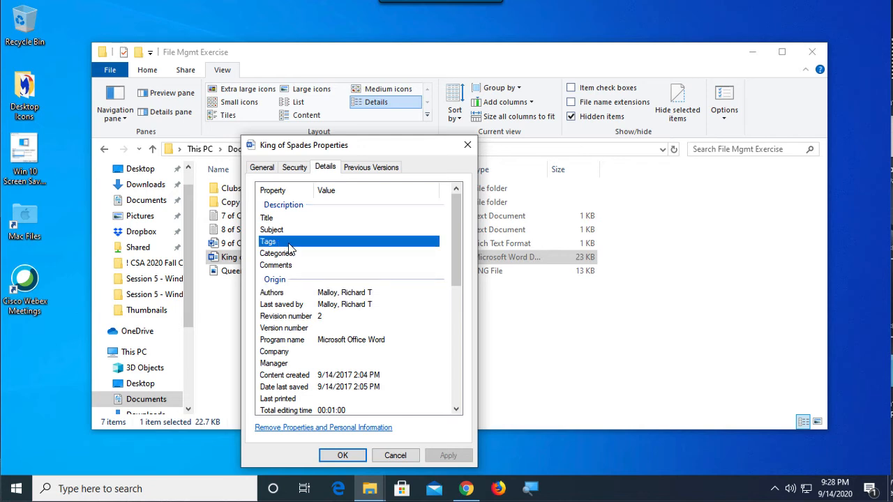
{"action": "left_click", "coordinate": [345, 240]}
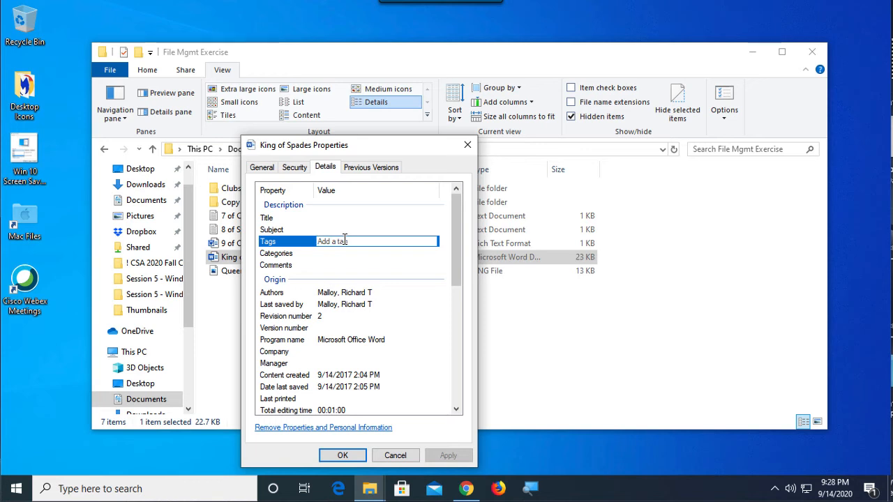
{"action": "type", "text": "Word "}
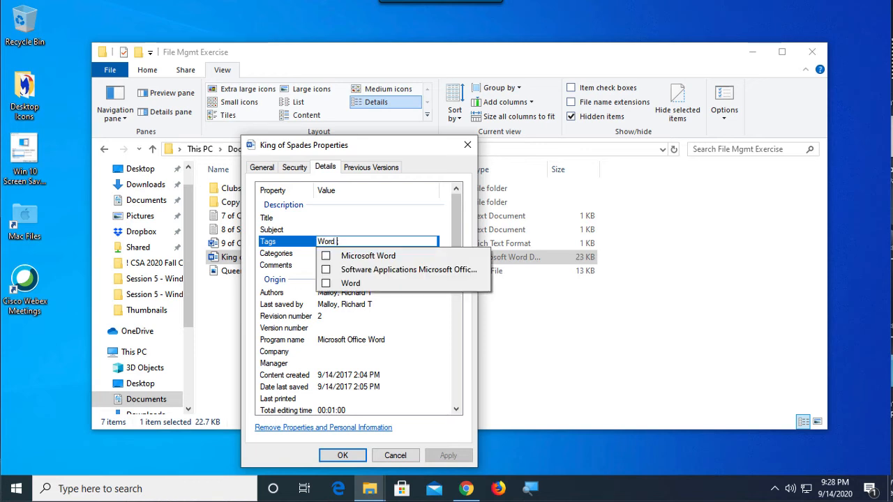
{"action": "type", "text": "File;"}
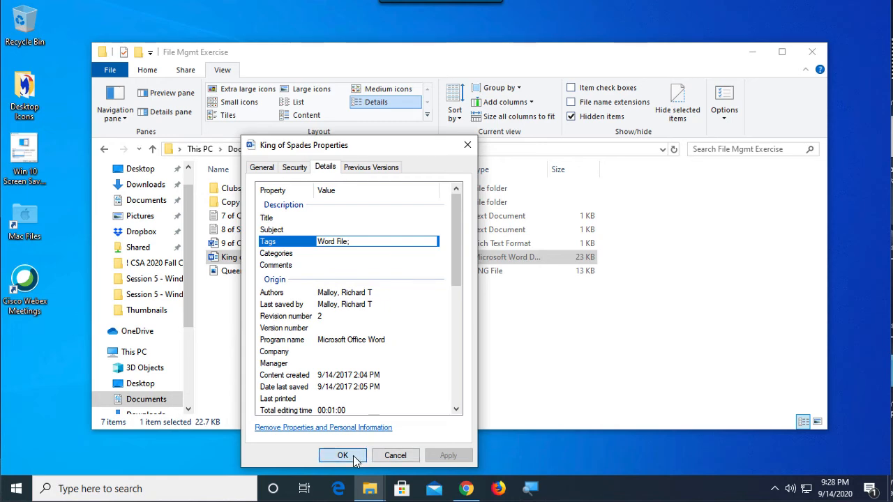
{"action": "left_click", "coordinate": [342, 455]}
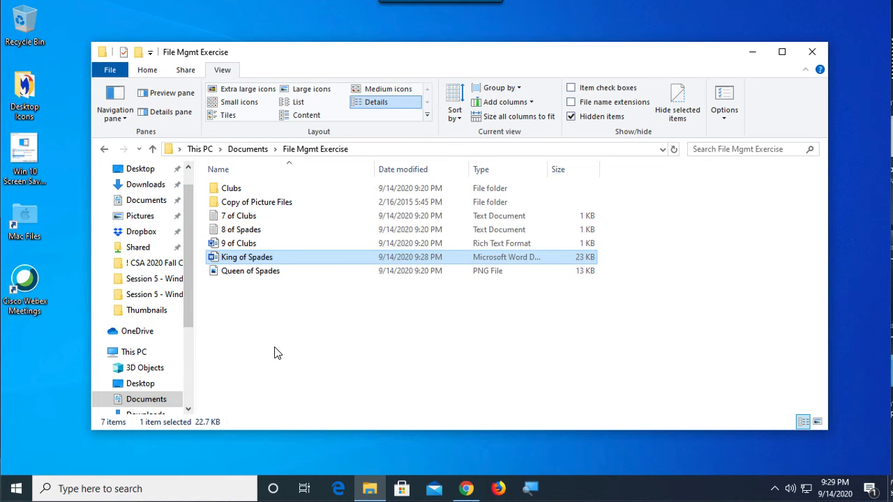
Practise selecting the five adjacent files from 7 of Clubs through Queen of Spades as a range, file by file and with a selection box, clearing the selection.
{"action": "left_click", "coordinate": [243, 219]}
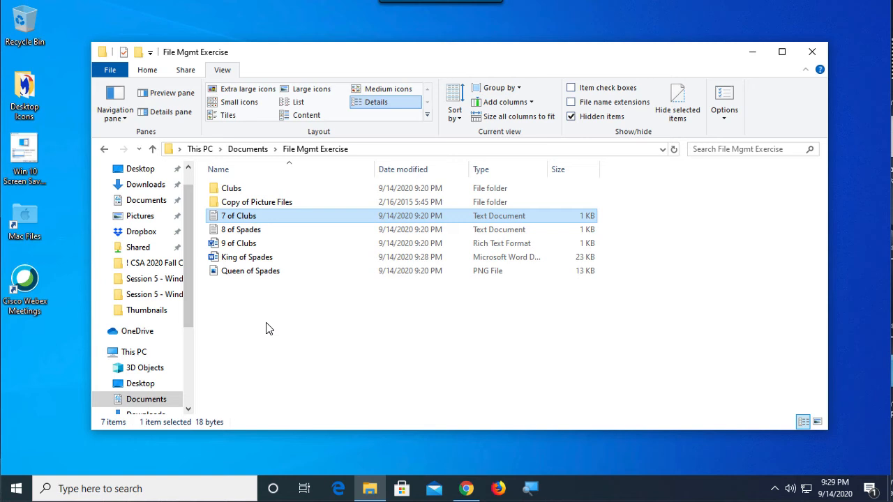
{"action": "left_click", "coordinate": [239, 275], "text": "shift"}
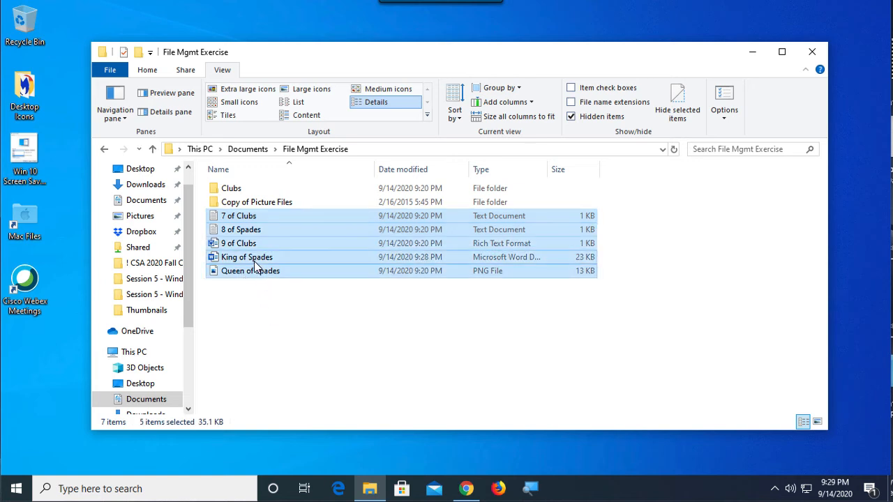
{"action": "left_click", "coordinate": [242, 218]}
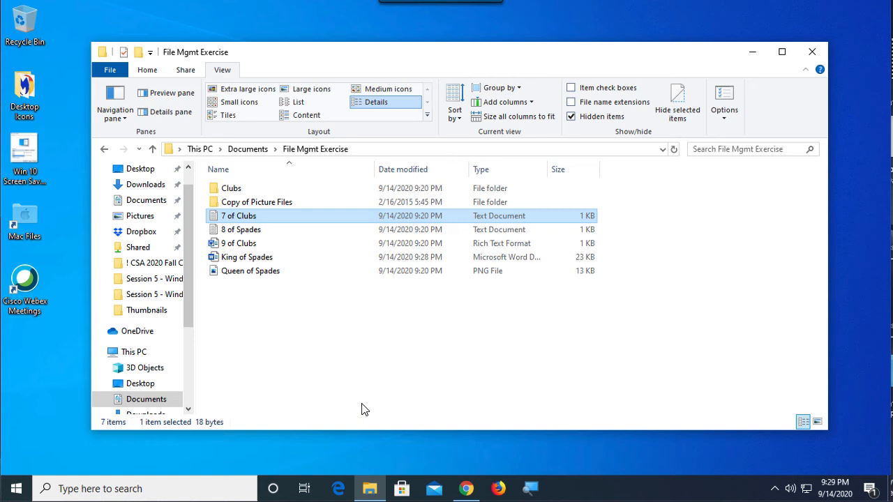
{"action": "key", "text": "shift+Down"}
{"action": "key", "text": "shift+Down"}
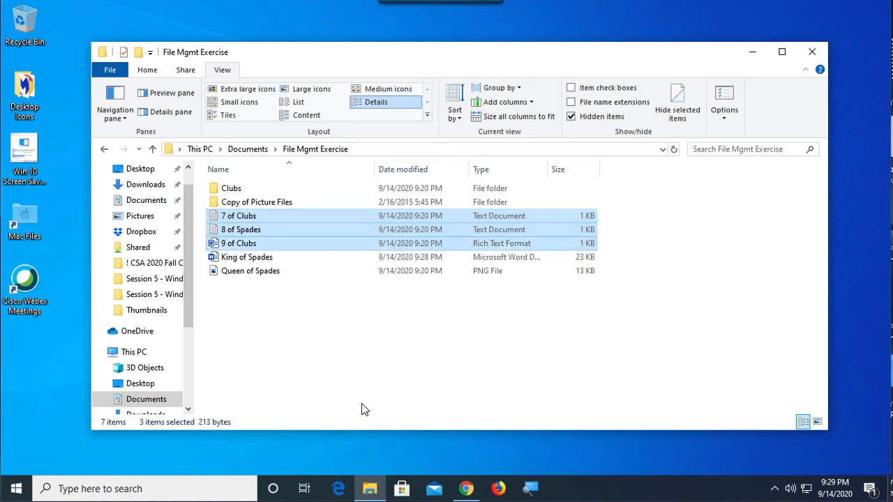
{"action": "key", "text": "shift+Down"}
{"action": "key", "text": "shift+Down"}
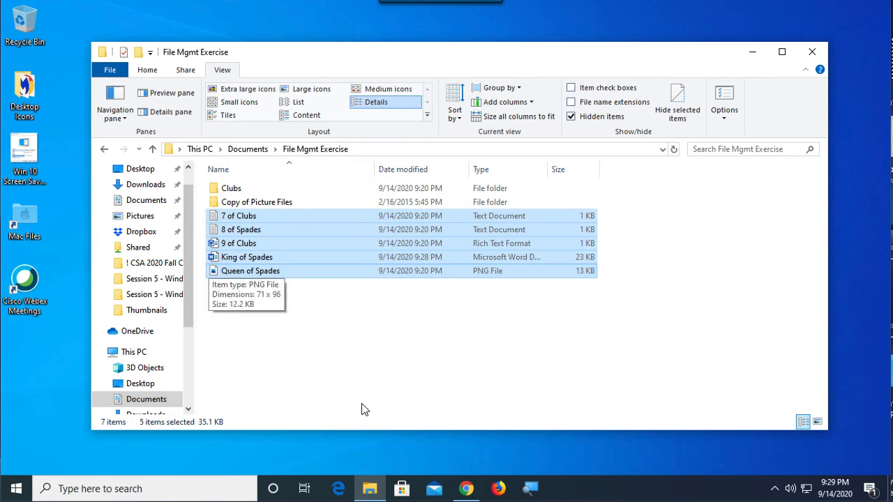
{"action": "left_click", "coordinate": [343, 350]}
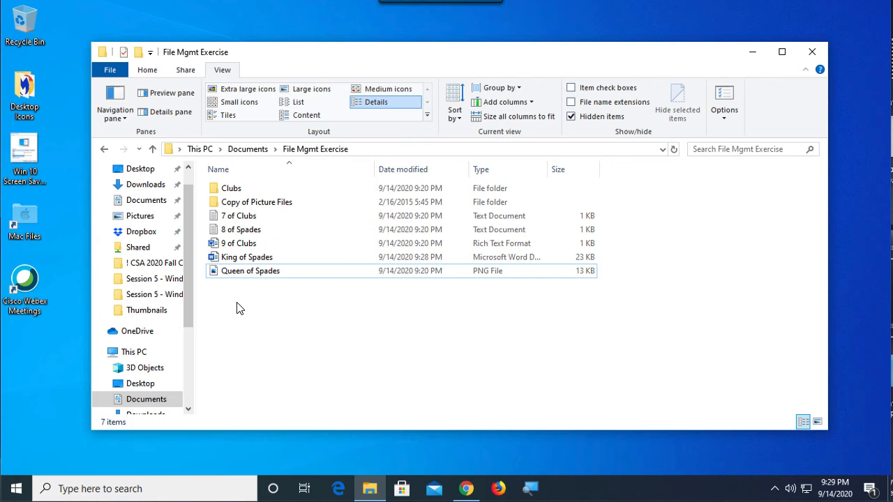
{"action": "left_click_drag", "start_coordinate": [237, 302], "coordinate": [269, 213]}
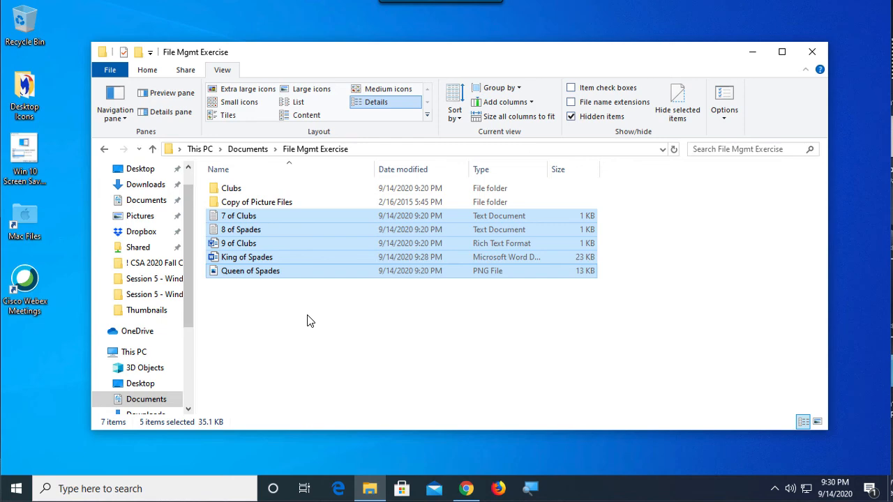
{"action": "left_click", "coordinate": [282, 338]}
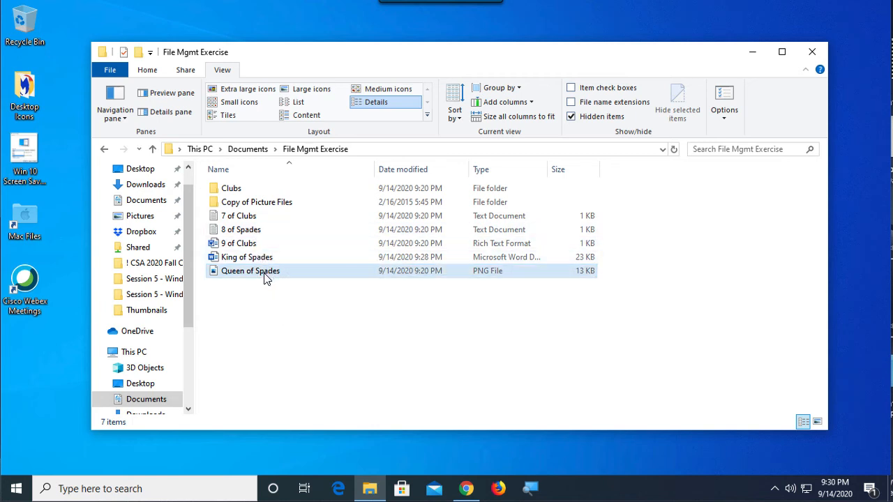
Select the non-adjacent files 8 of Spades, King of Spades and Queen of Spades together and move them to the Recycle Bin.
{"action": "mouse_move", "coordinate": [265, 277]}
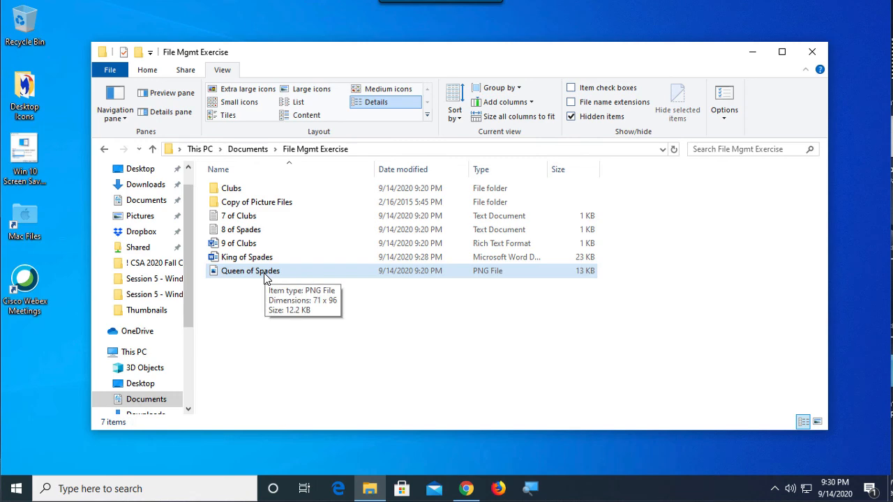
{"action": "left_click", "coordinate": [252, 233]}
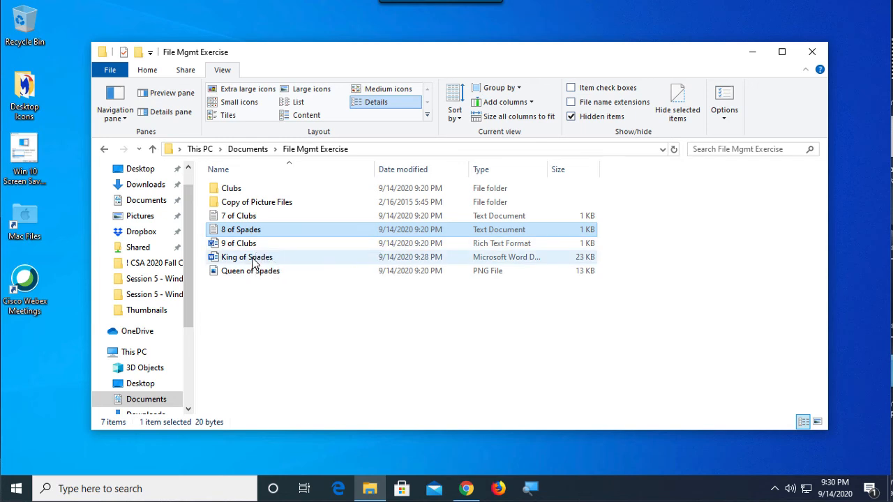
{"action": "left_click", "coordinate": [252, 259], "text": "ctrl"}
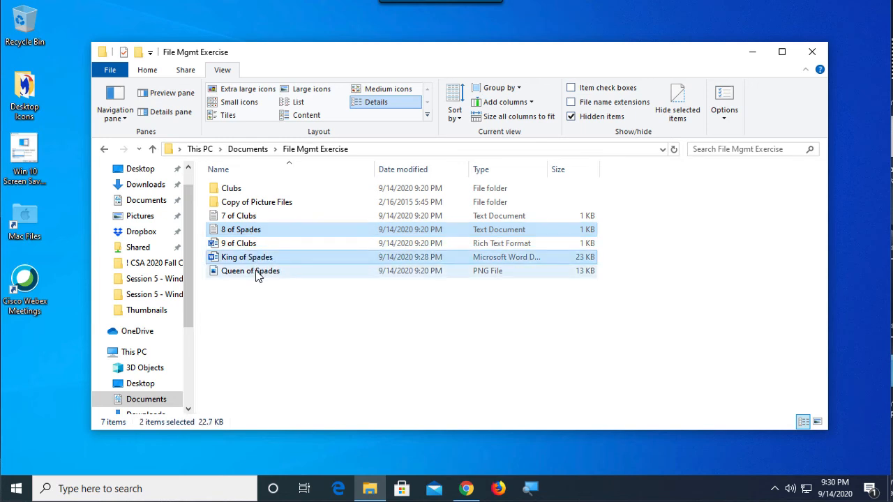
{"action": "left_click", "coordinate": [256, 272], "text": "ctrl"}
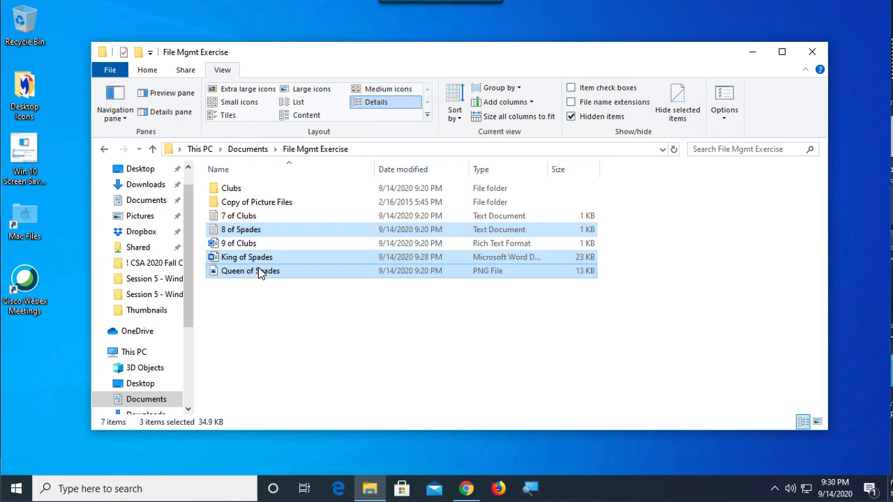
{"action": "mouse_move", "coordinate": [249, 272]}
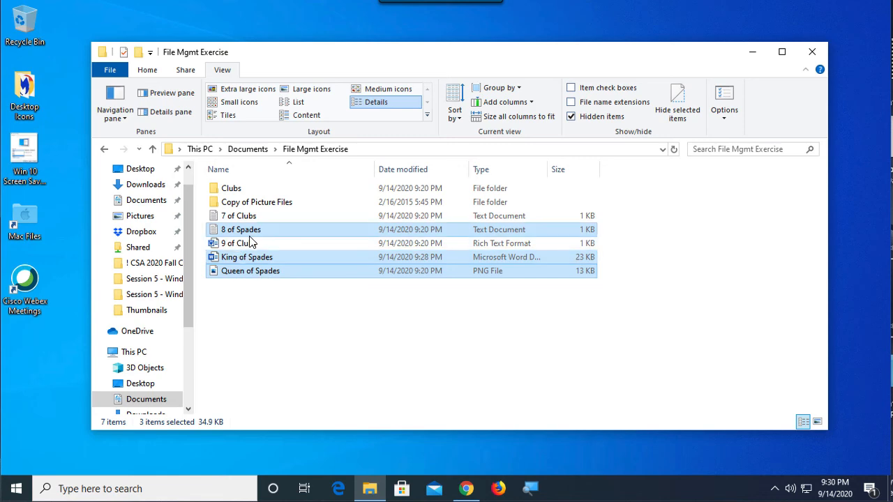
{"action": "mouse_move", "coordinate": [241, 236]}
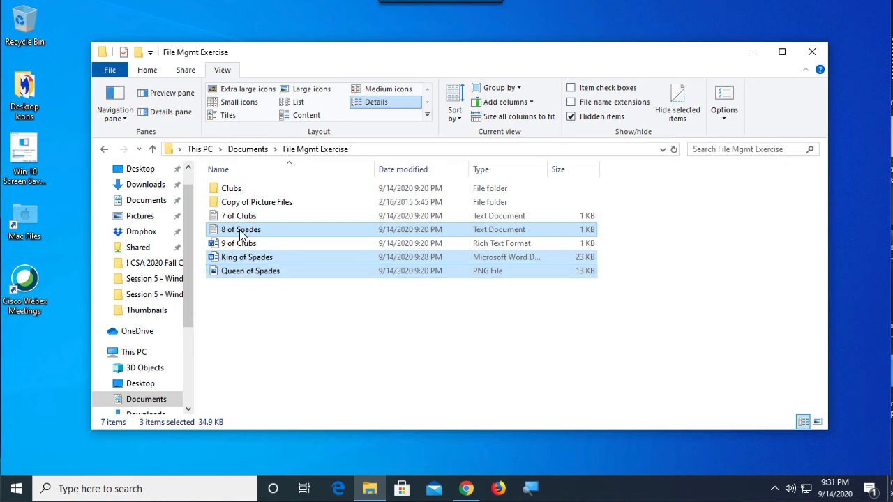
{"action": "left_click_drag", "start_coordinate": [240, 234], "coordinate": [23, 18]}
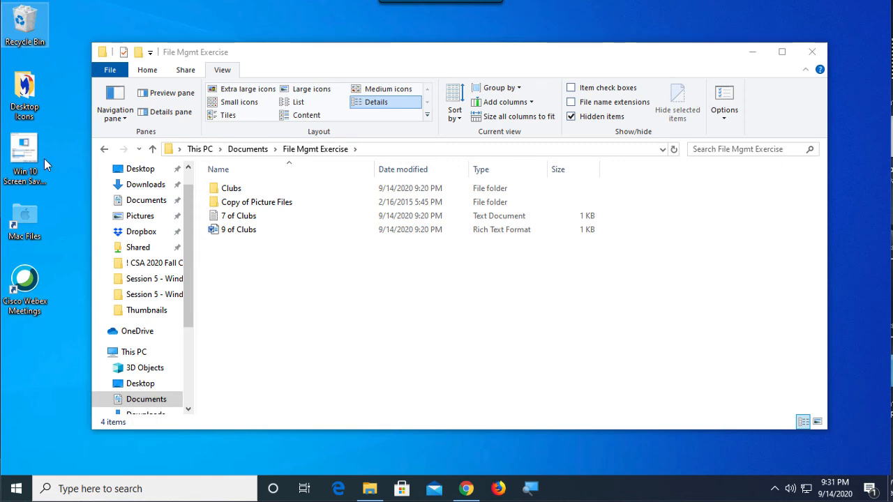
Restore the three deleted Spades files from the Recycle Bin to their original folder and close the Recycle Bin.
{"action": "double_click", "coordinate": [25, 23]}
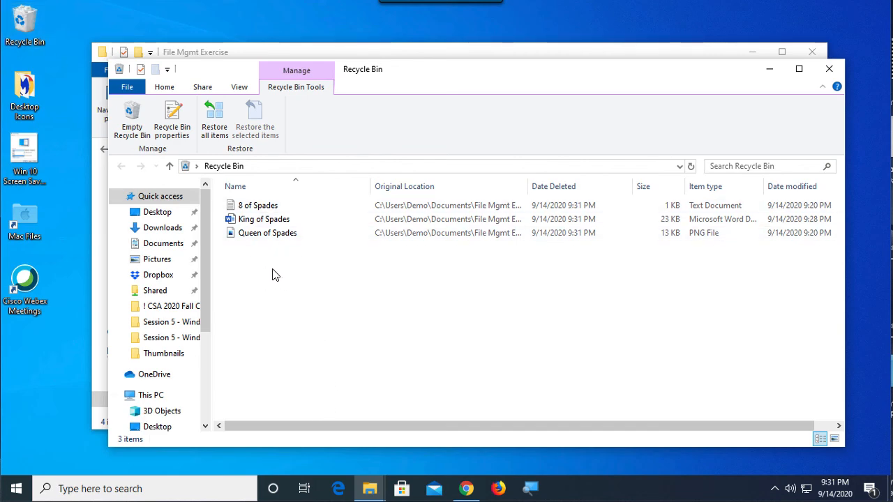
{"action": "left_click_drag", "start_coordinate": [273, 269], "coordinate": [246, 205]}
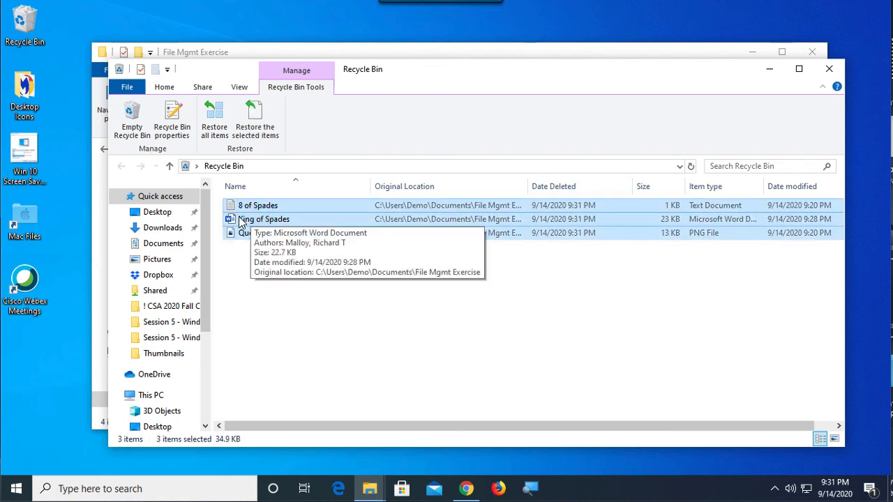
{"action": "right_click", "coordinate": [245, 225]}
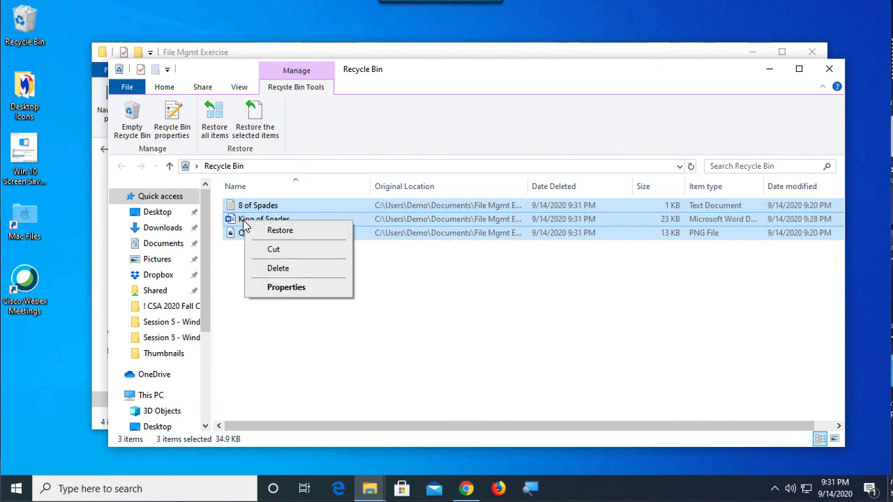
{"action": "left_click", "coordinate": [277, 231]}
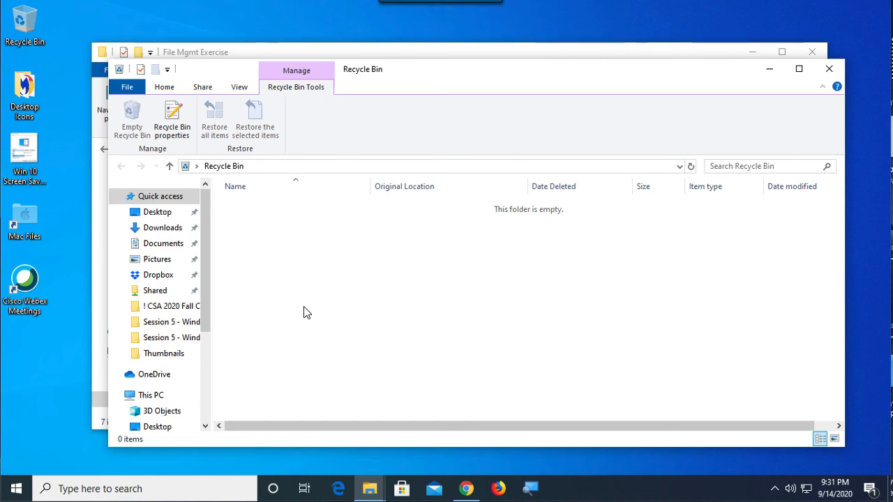
{"action": "left_click", "coordinate": [828, 68]}
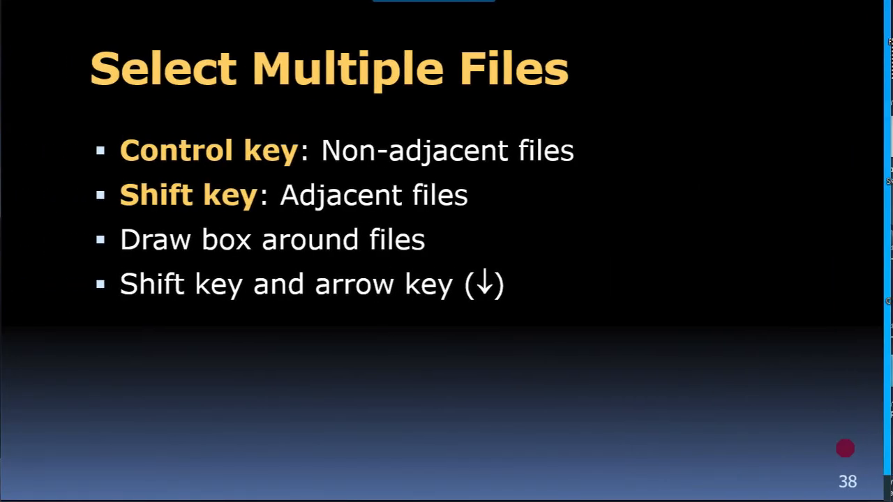
{"action": "key", "text": "Right"}
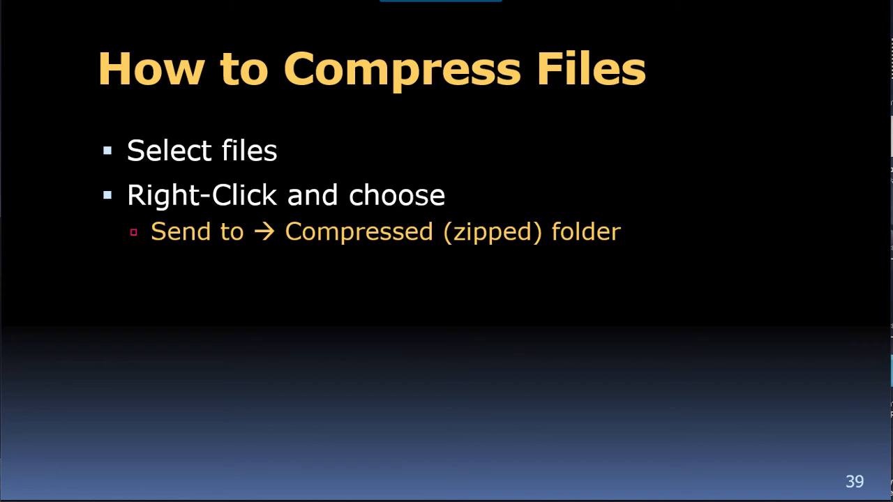
{"action": "left_click", "coordinate": [852, 448]}
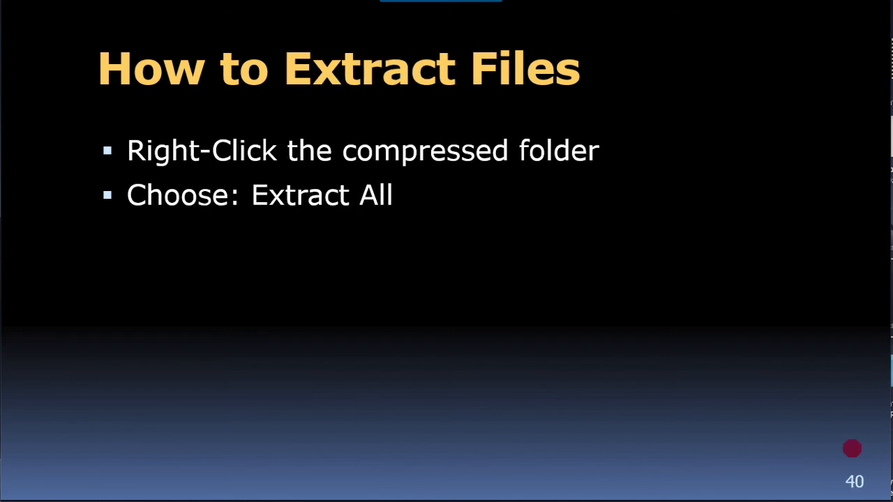
Return from the slides to the File Mgmt Exercise folder and re-sort its contents by name in ascending order.
{"action": "key", "text": "ctrl+Right"}
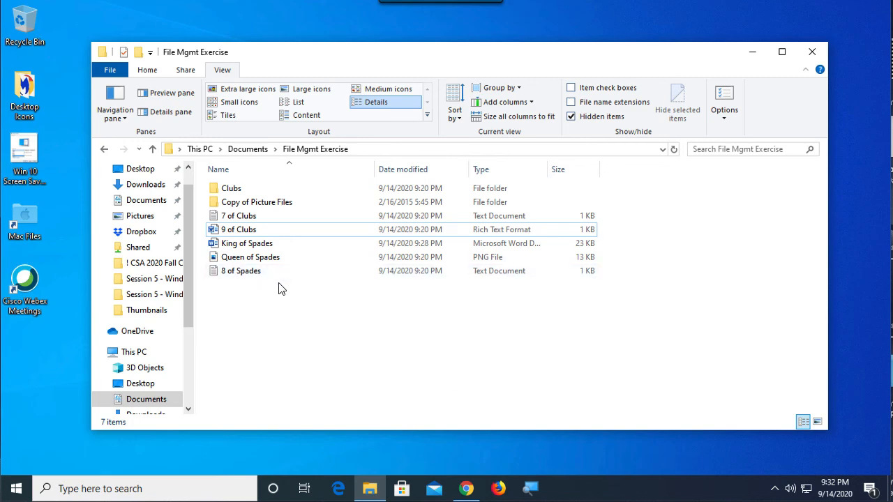
{"action": "left_click", "coordinate": [256, 169]}
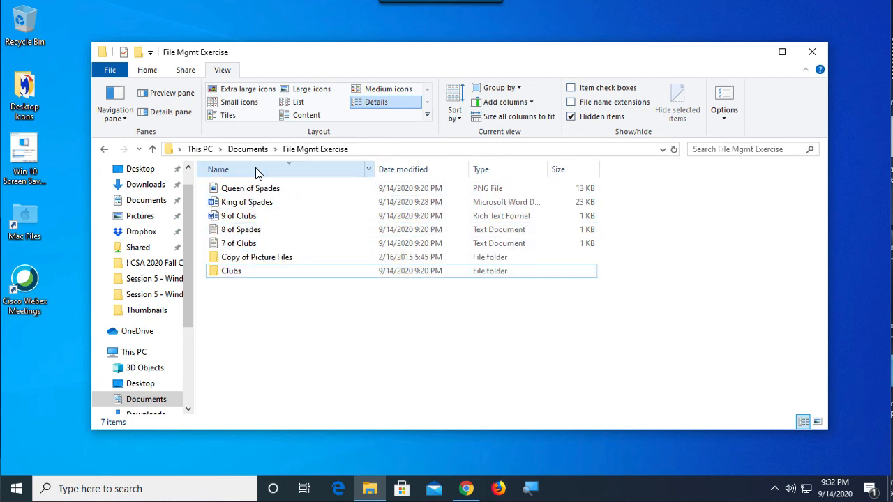
{"action": "left_click", "coordinate": [242, 168]}
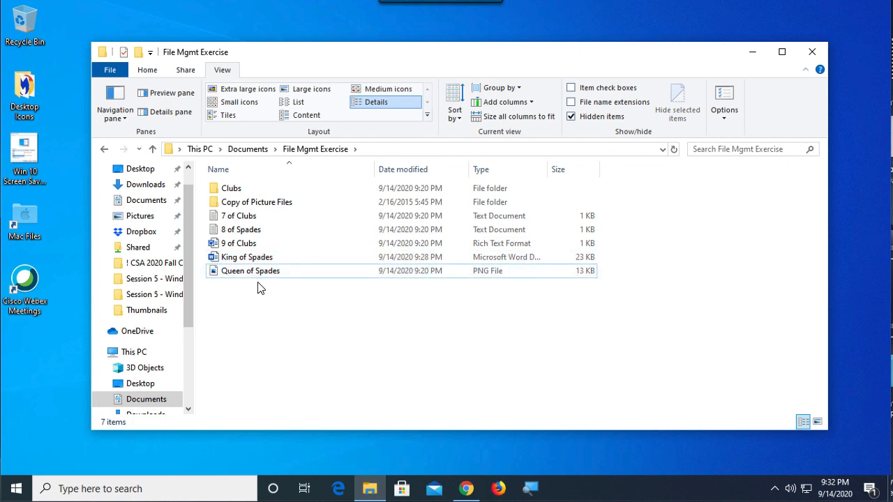
{"action": "left_click", "coordinate": [246, 234]}
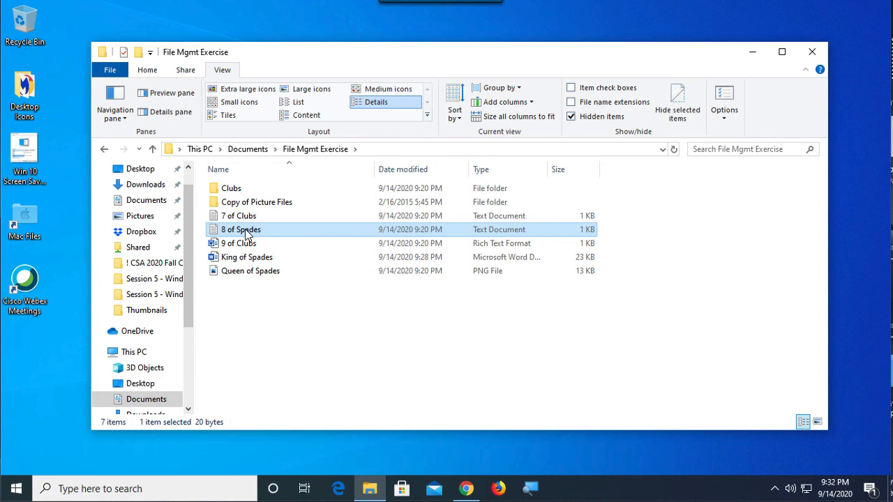
{"action": "key", "text": "super"}
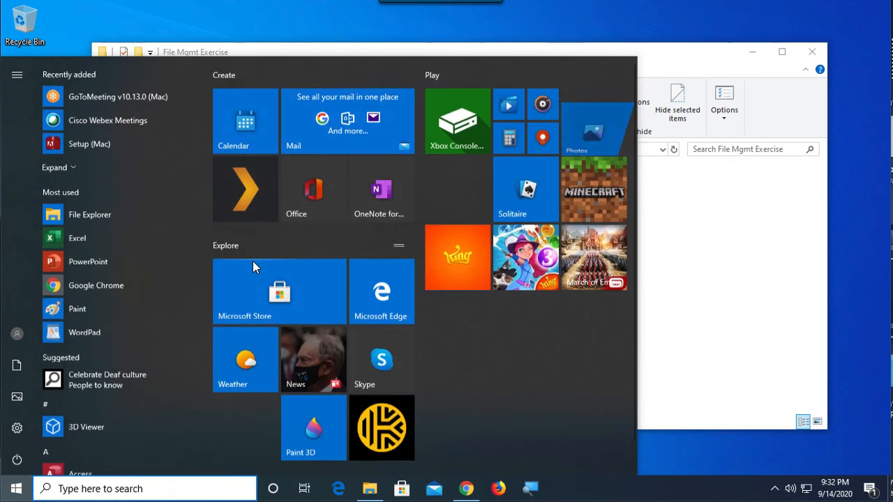
{"action": "left_click", "coordinate": [756, 317]}
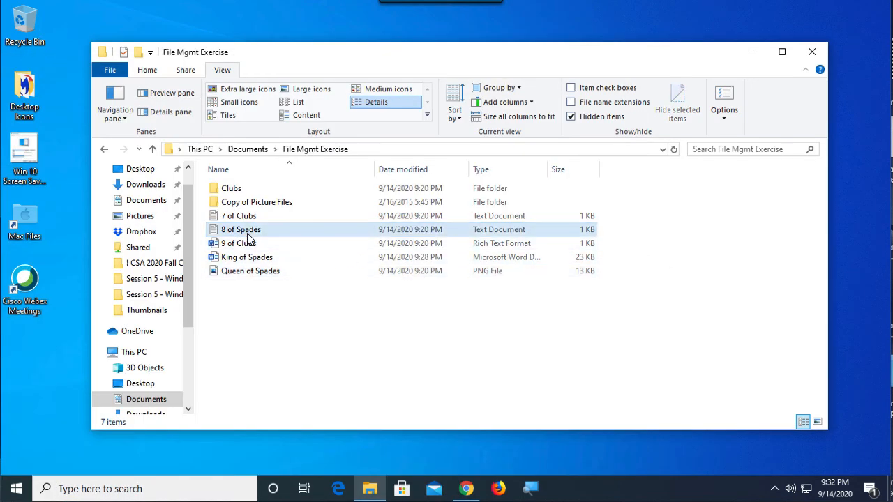
Compress 8 of Spades, King of Spades and Queen of Spades together into a zipped folder named Spades.
{"action": "left_click", "coordinate": [251, 234]}
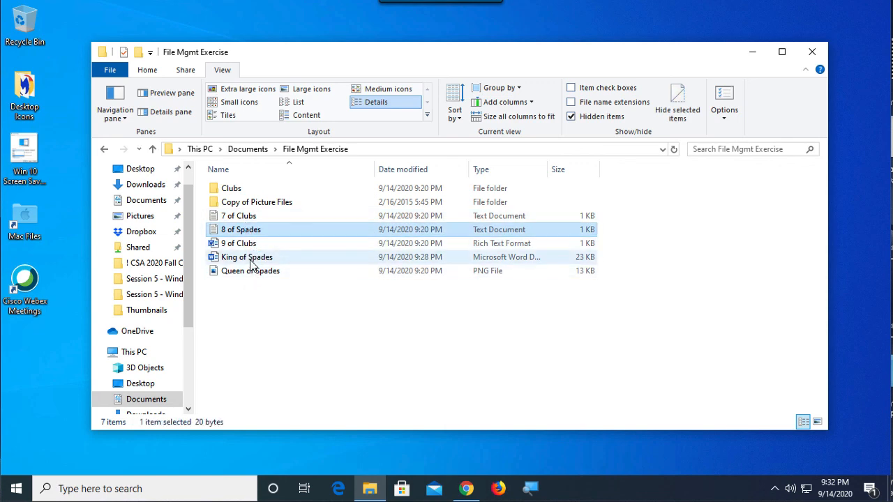
{"action": "left_click", "coordinate": [251, 263], "text": "ctrl"}
{"action": "left_click", "coordinate": [252, 272], "text": "ctrl"}
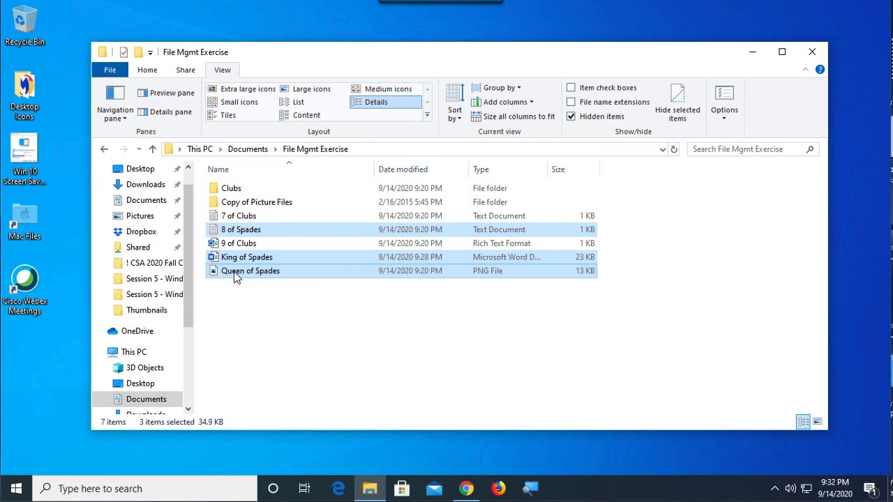
{"action": "right_click", "coordinate": [234, 276]}
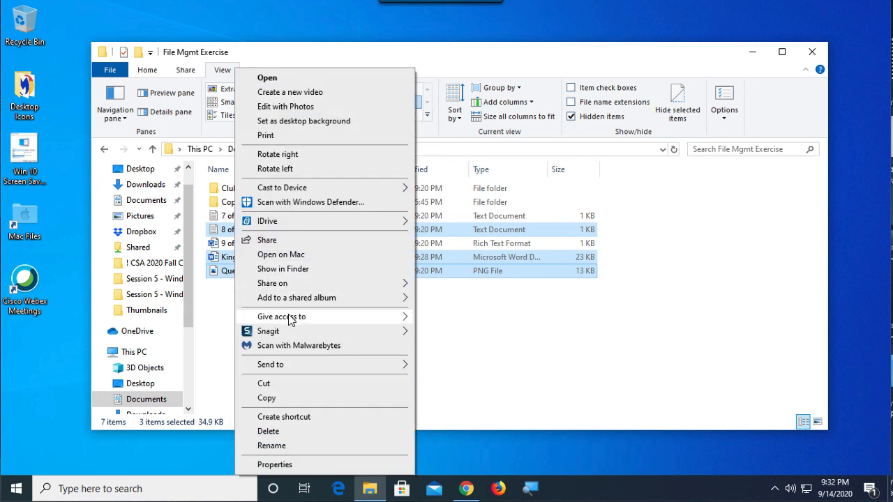
{"action": "mouse_move", "coordinate": [297, 225]}
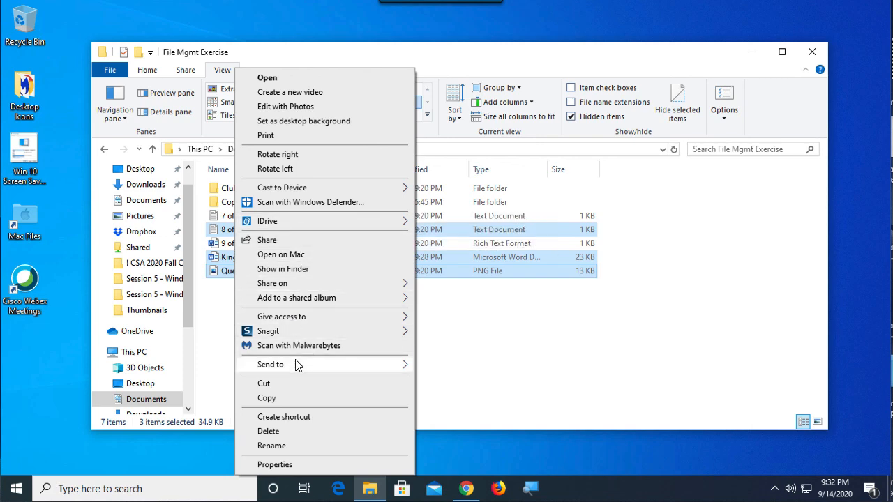
{"action": "mouse_move", "coordinate": [292, 371]}
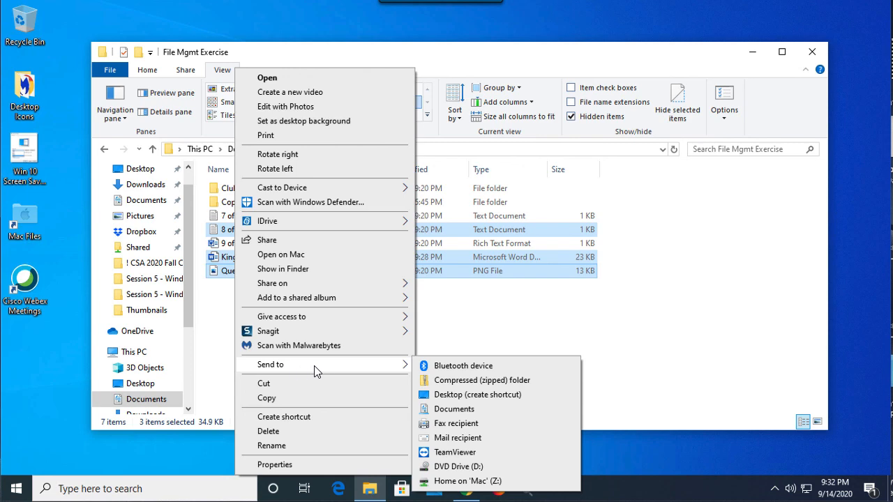
{"action": "left_click", "coordinate": [472, 382]}
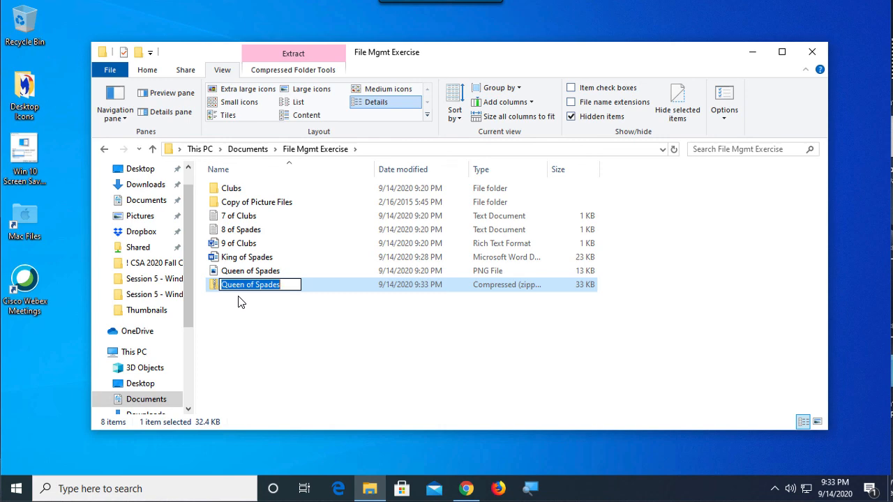
{"action": "type", "text": "Spades"}
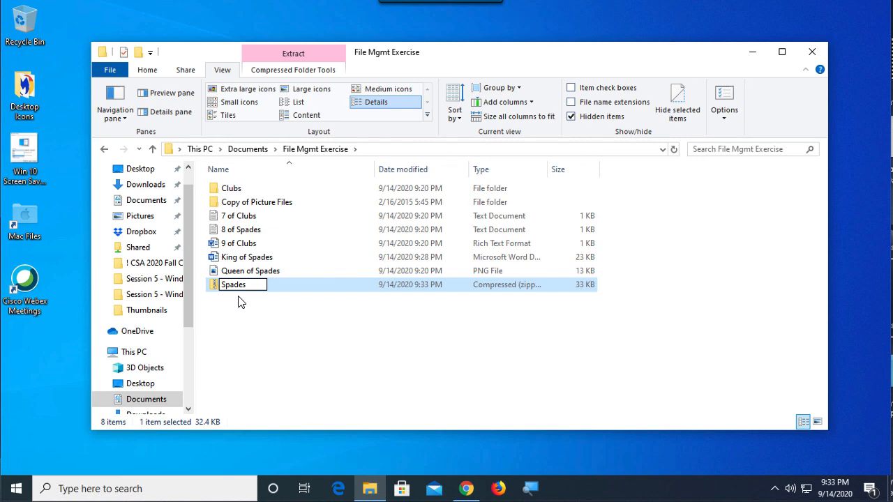
{"action": "key", "text": "Return"}
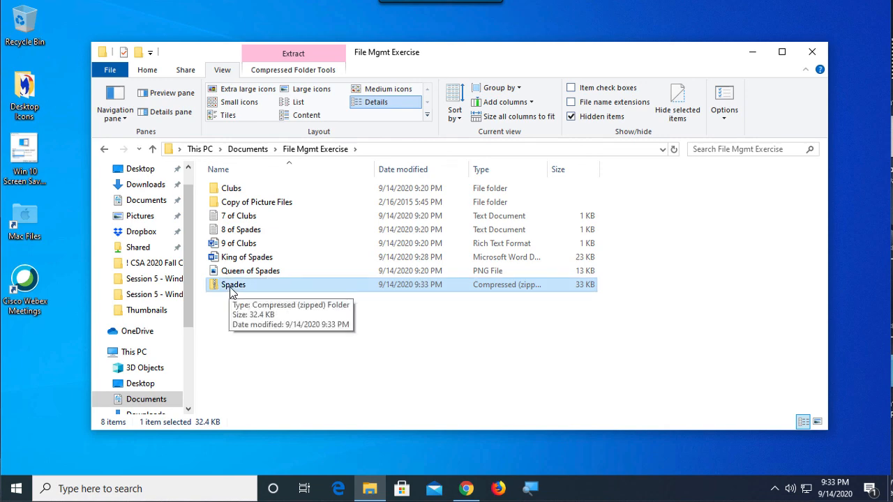
Check the contents of the Spades zipped folder and extract all its files to the Spades folder within File Mgmt Exercise.
{"action": "double_click", "coordinate": [232, 286]}
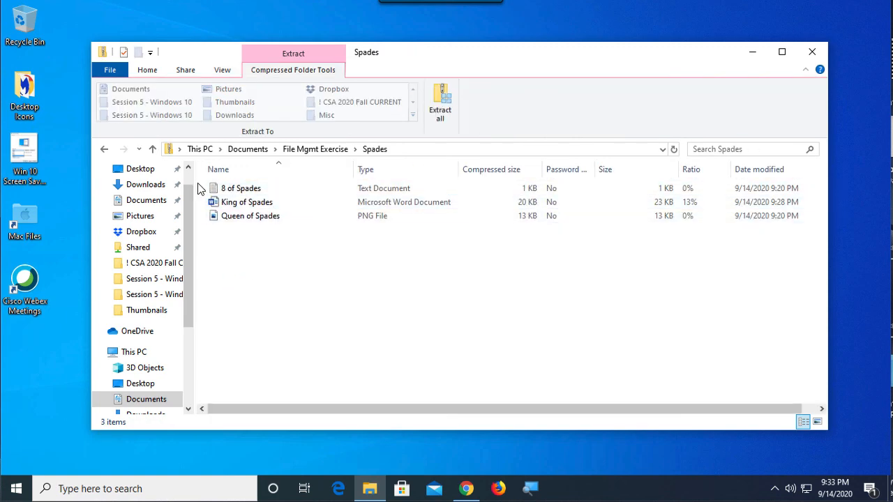
{"action": "left_click", "coordinate": [152, 150]}
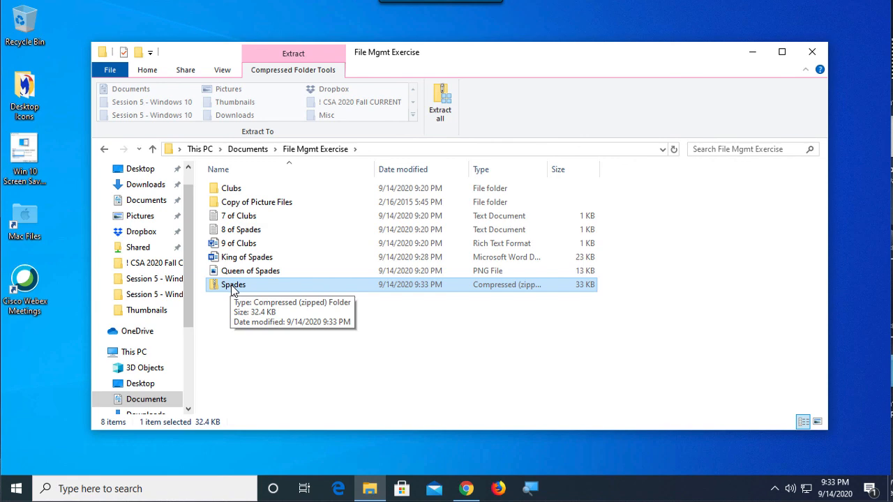
{"action": "right_click", "coordinate": [232, 287]}
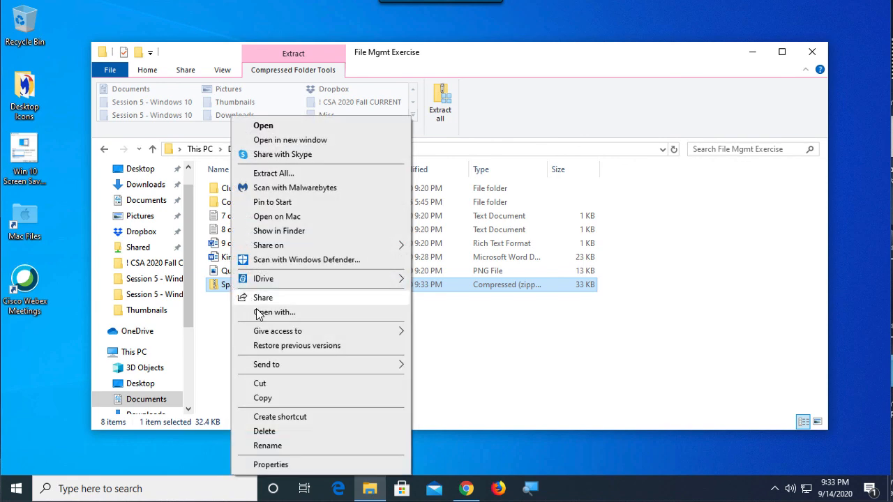
{"action": "left_click", "coordinate": [277, 174]}
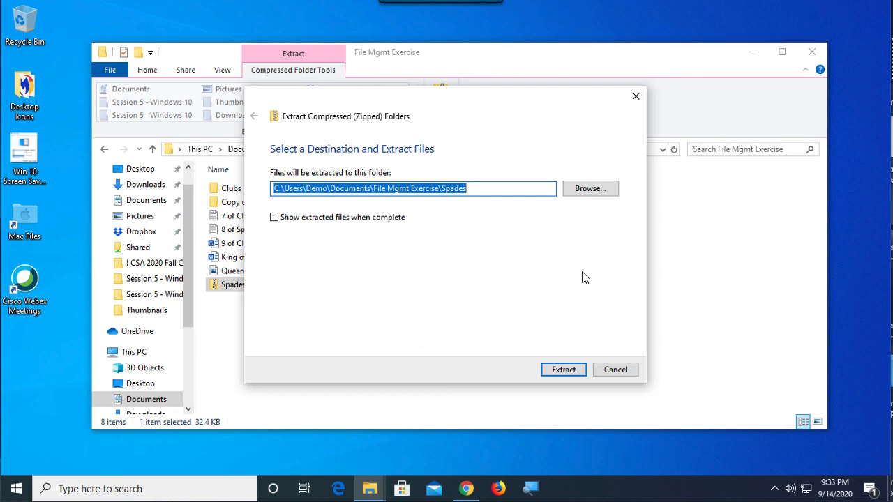
{"action": "left_click", "coordinate": [563, 373]}
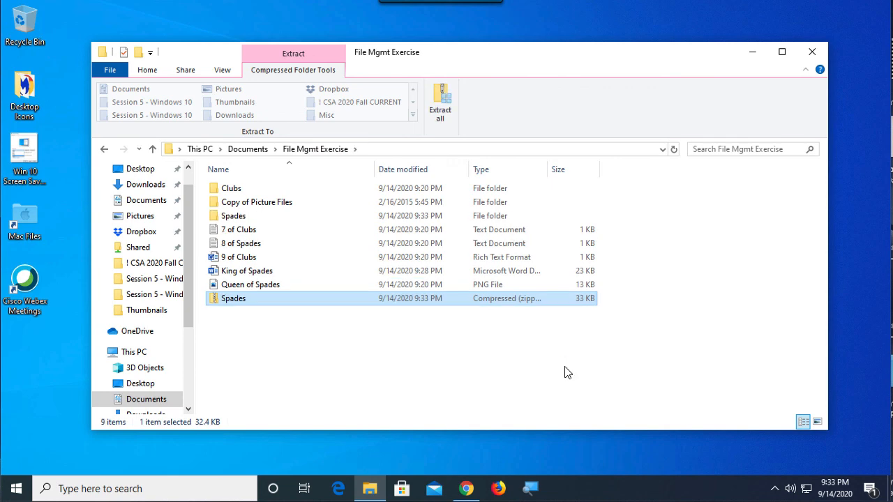
View the files in the extracted Spades folder, return to File Mgmt Exercise and delete that extracted folder.
{"action": "double_click", "coordinate": [234, 221]}
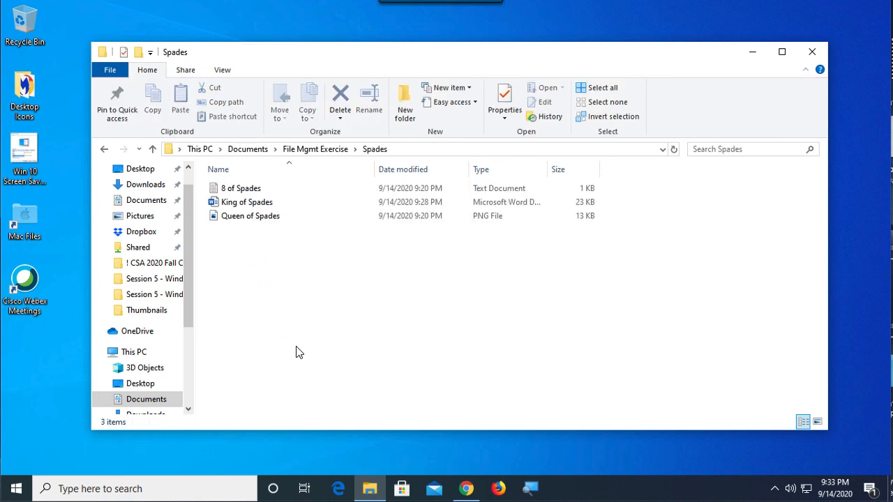
{"action": "left_click", "coordinate": [153, 152]}
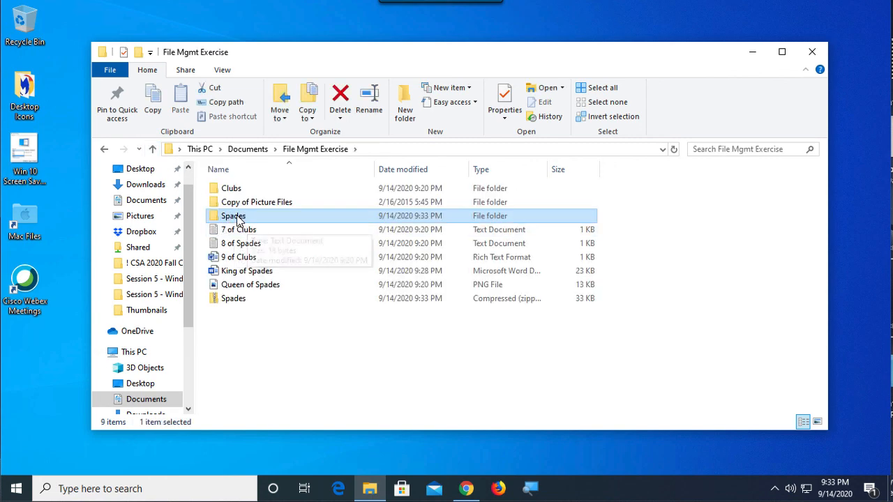
{"action": "right_click", "coordinate": [236, 219]}
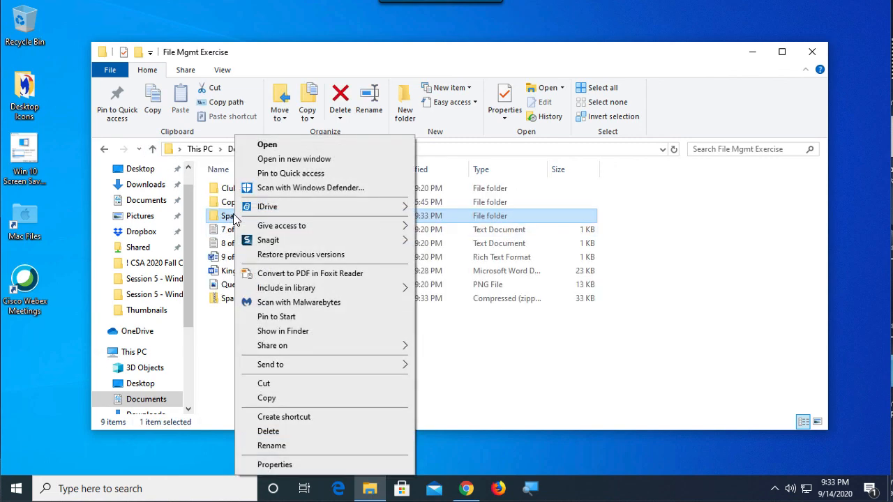
{"action": "left_click", "coordinate": [281, 430]}
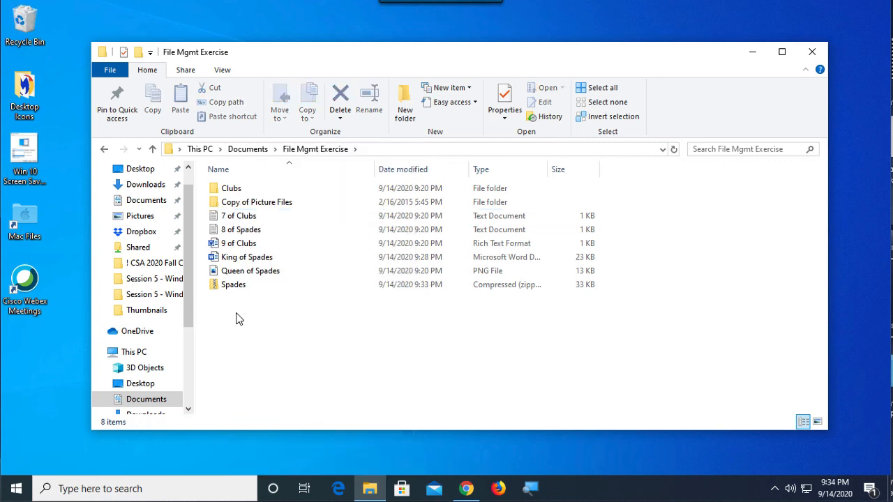
Delete the Spades zipped folder from File Mgmt Exercise.
{"action": "left_click", "coordinate": [231, 288]}
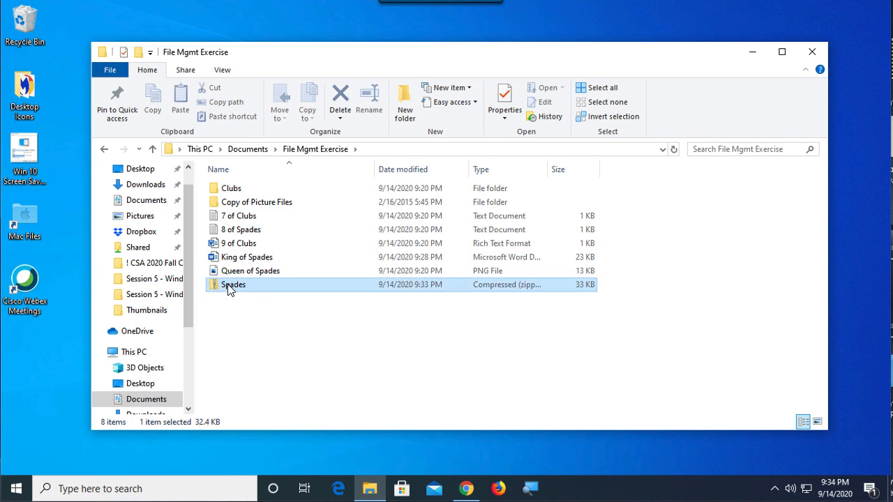
{"action": "right_click", "coordinate": [230, 289]}
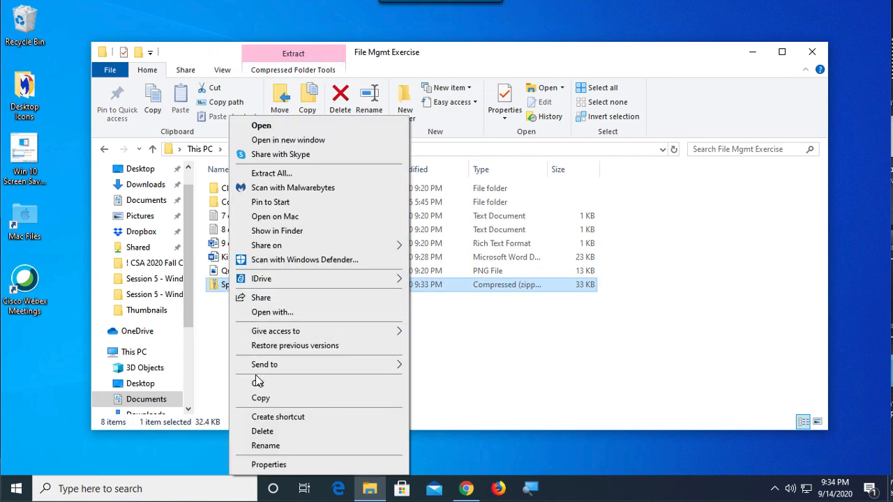
{"action": "left_click", "coordinate": [262, 431]}
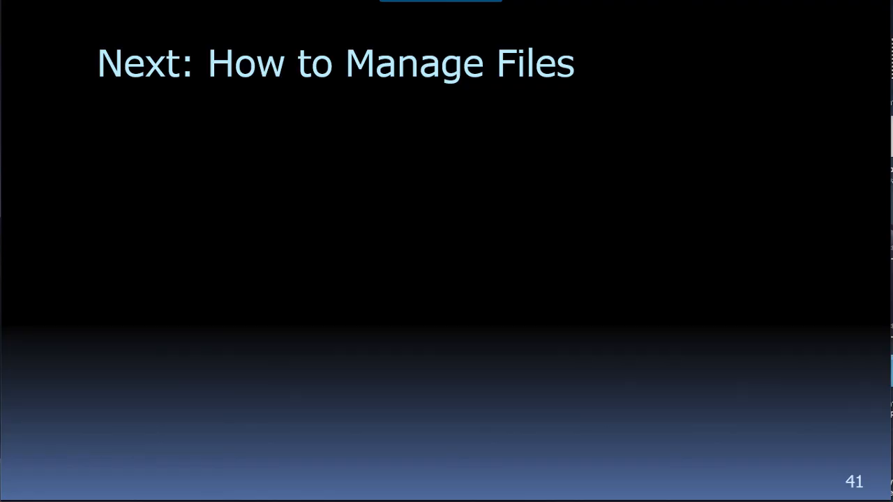